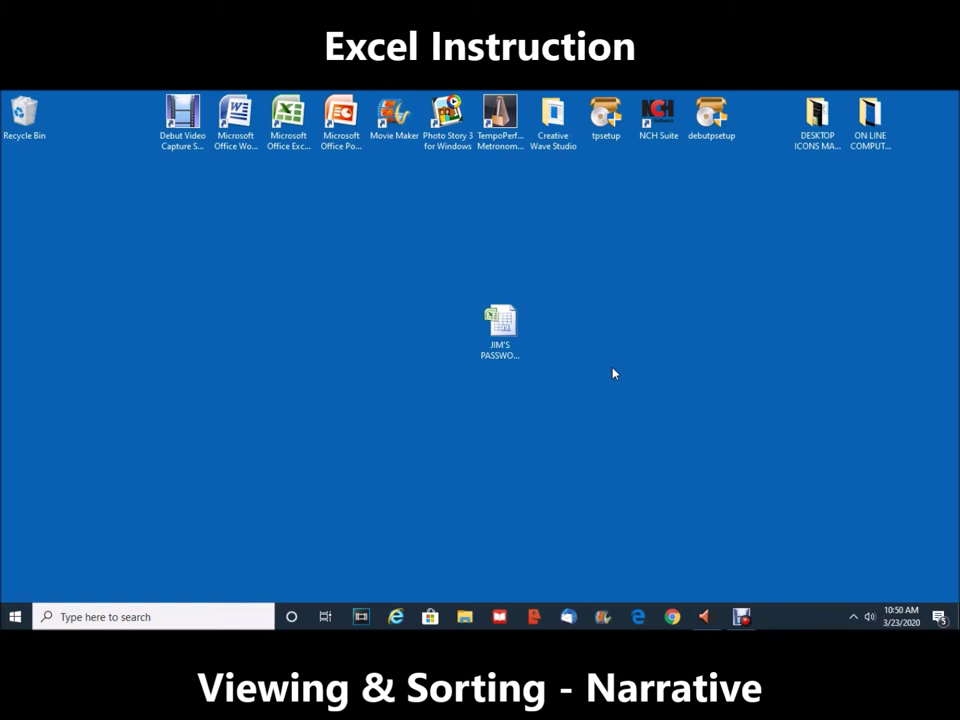
Step: Open the protected password workbook and enter its password to unlock it
{"action": "double_click", "coordinate": [505, 330]}
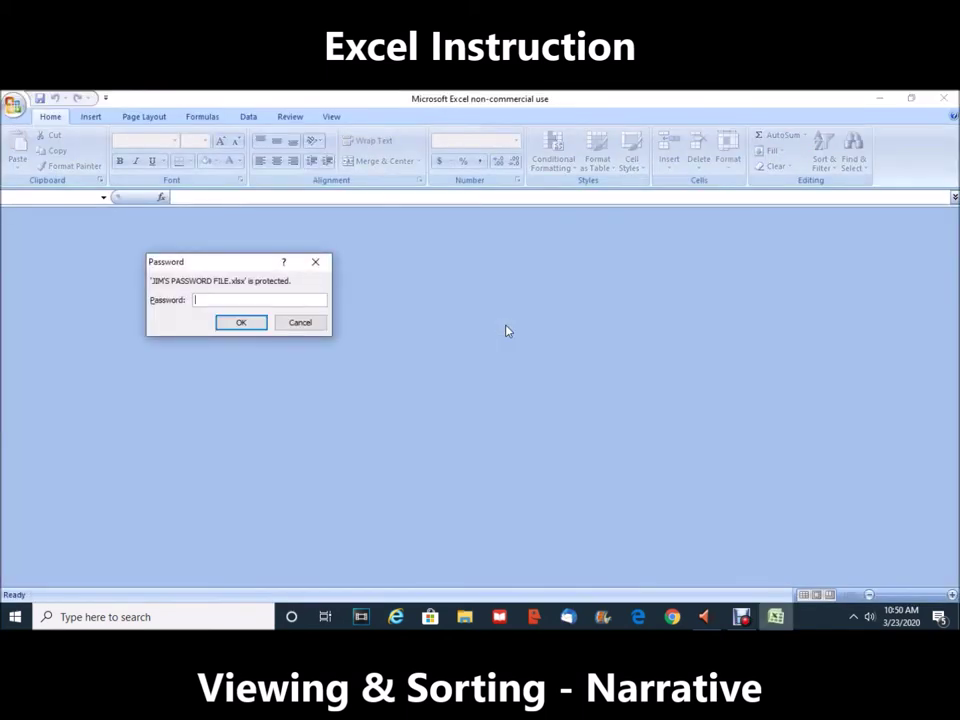
{"action": "key", "text": "Caps_Lock"}
{"action": "key", "text": "Caps_Lock"}
{"action": "type", "text": "•••••••••"}
{"action": "left_click", "coordinate": [240, 320]}
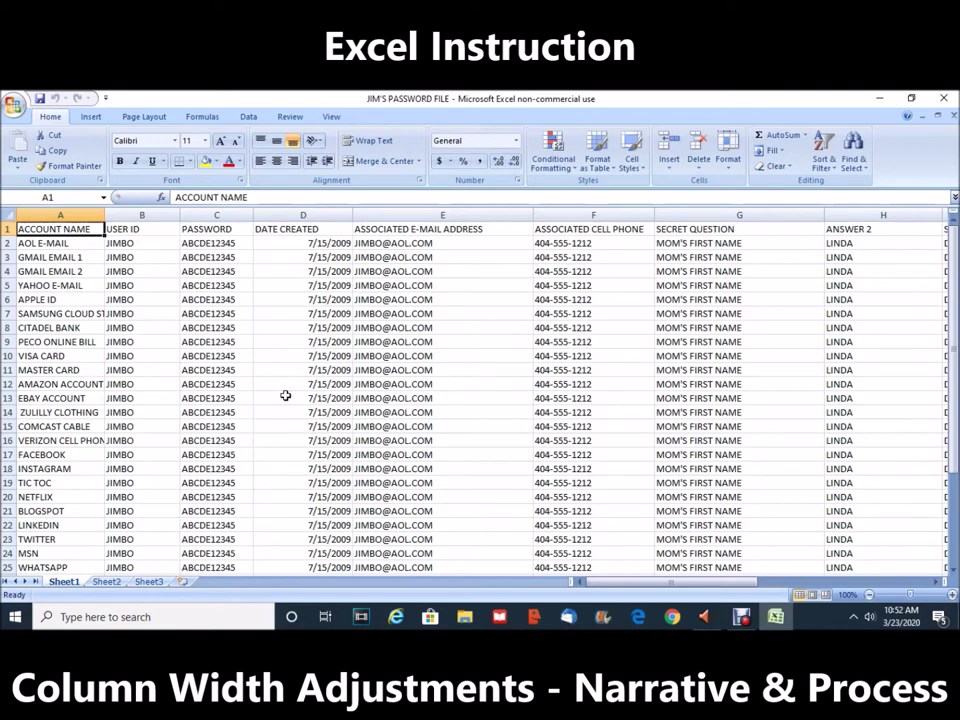
Step: Resize column A so names like SAMSUNG CLOUD STORAGE display completely
{"action": "left_click", "coordinate": [61, 314]}
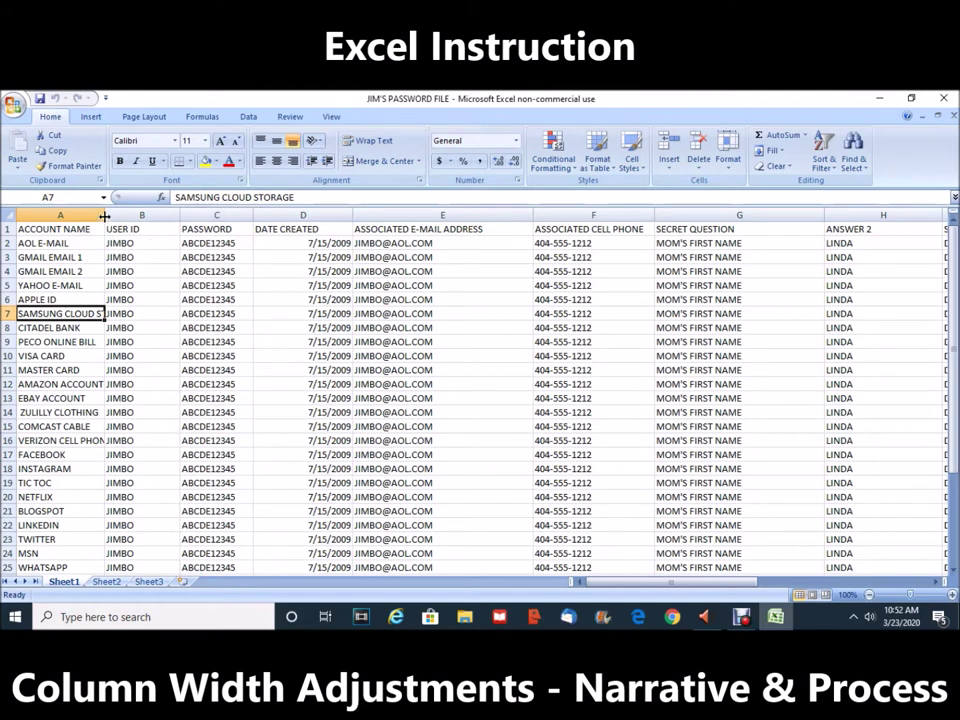
{"action": "left_click_drag", "start_coordinate": [104, 216], "coordinate": [178, 217]}
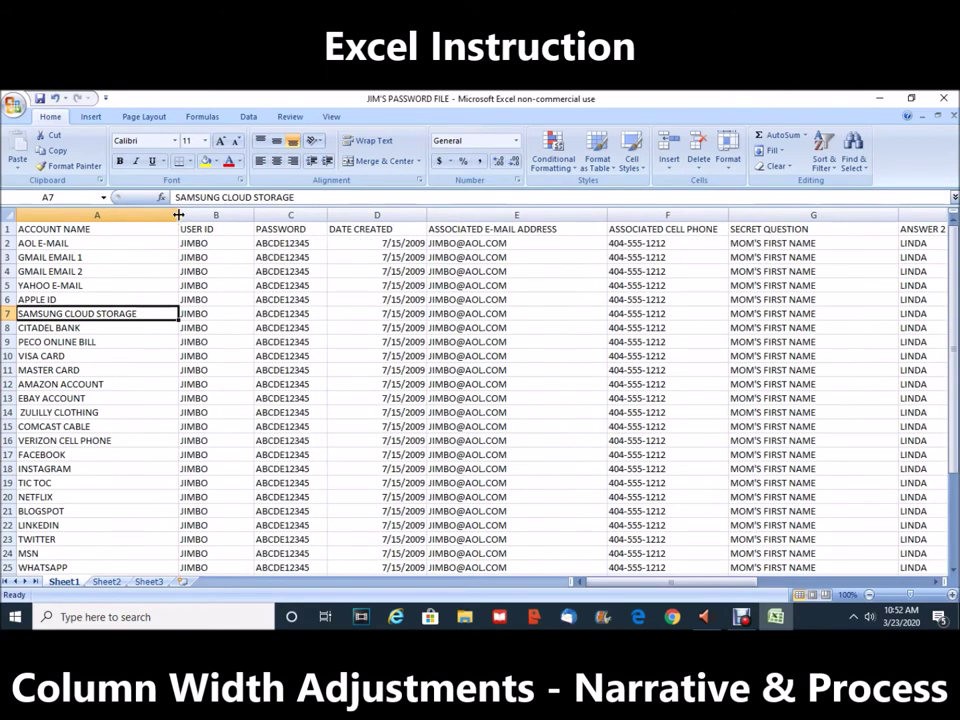
{"action": "left_click_drag", "start_coordinate": [178, 215], "coordinate": [151, 215]}
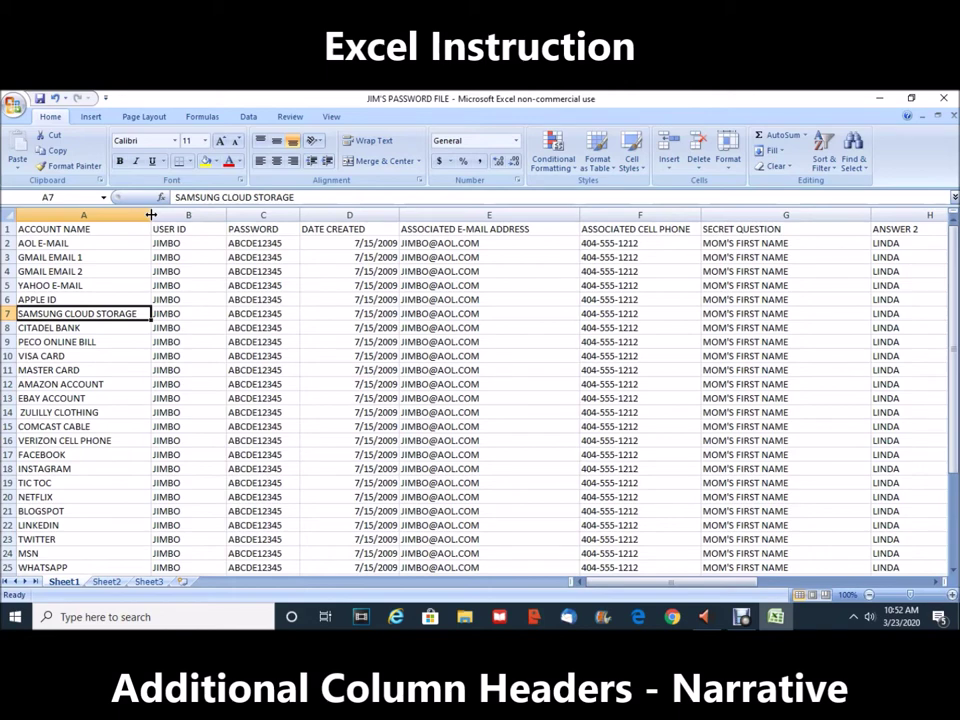
{"action": "key", "text": "Right"}
{"action": "key", "text": "Right"}
{"action": "key", "text": "Right"}
{"action": "key", "text": "Right"}
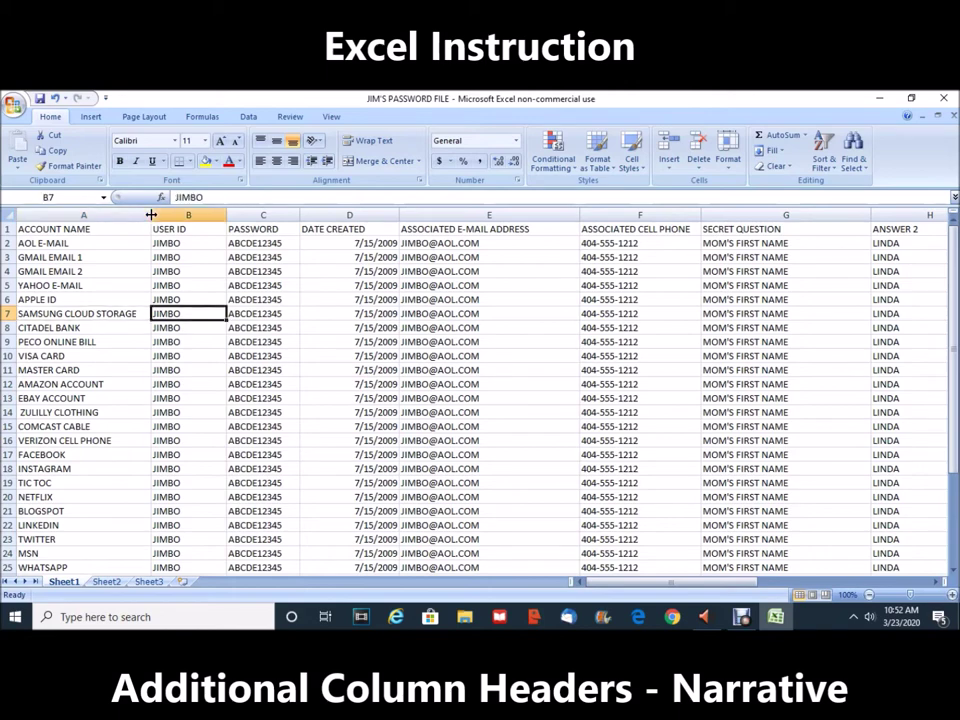
{"action": "key", "text": "Right"}
{"action": "key", "text": "Right"}
{"action": "key", "text": "Right"}
{"action": "key", "text": "Right"}
{"action": "key", "text": "Right"}
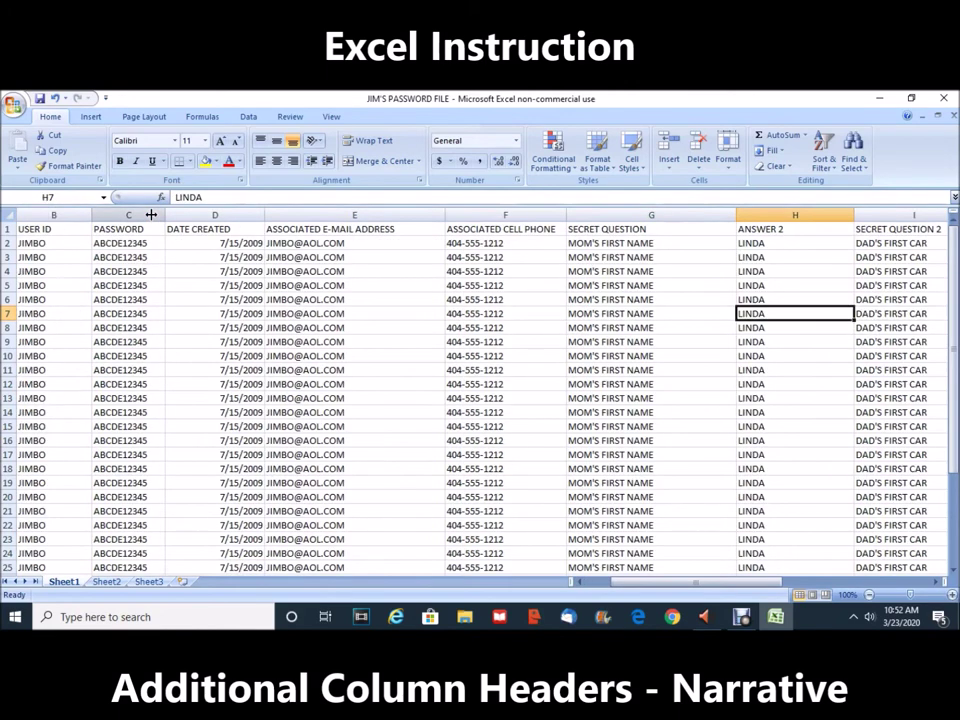
{"action": "key", "text": "Right"}
{"action": "key", "text": "Right"}
{"action": "key", "text": "Right"}
{"action": "key", "text": "Right"}
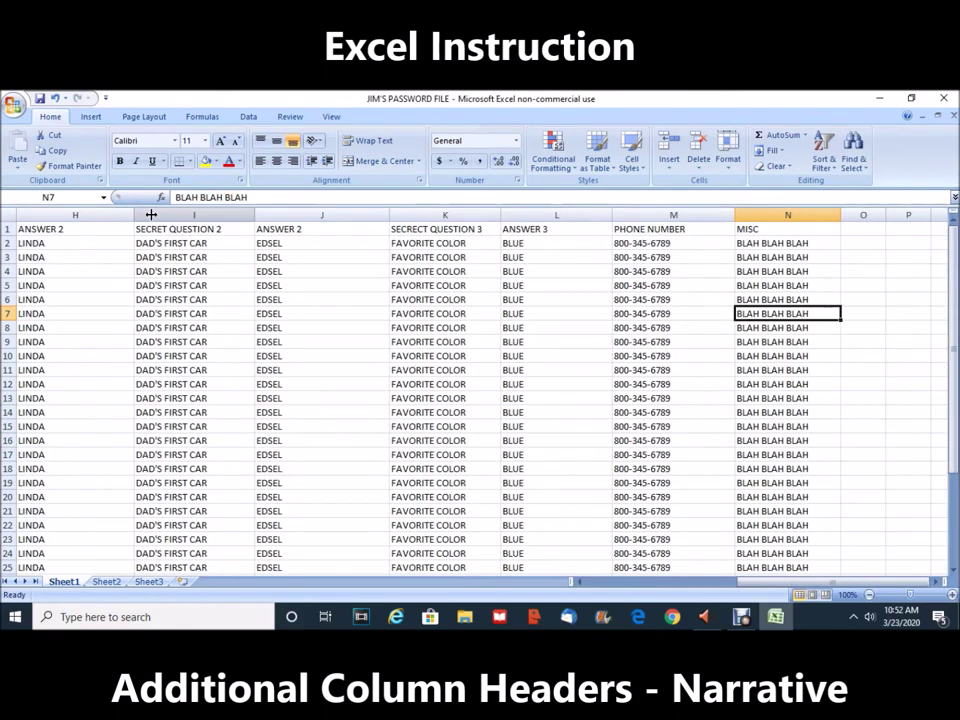
{"action": "key", "text": "Up"}
{"action": "key", "text": "Up"}
{"action": "key", "text": "Up"}
{"action": "key", "text": "Up"}
{"action": "key", "text": "Up"}
{"action": "key", "text": "Up"}
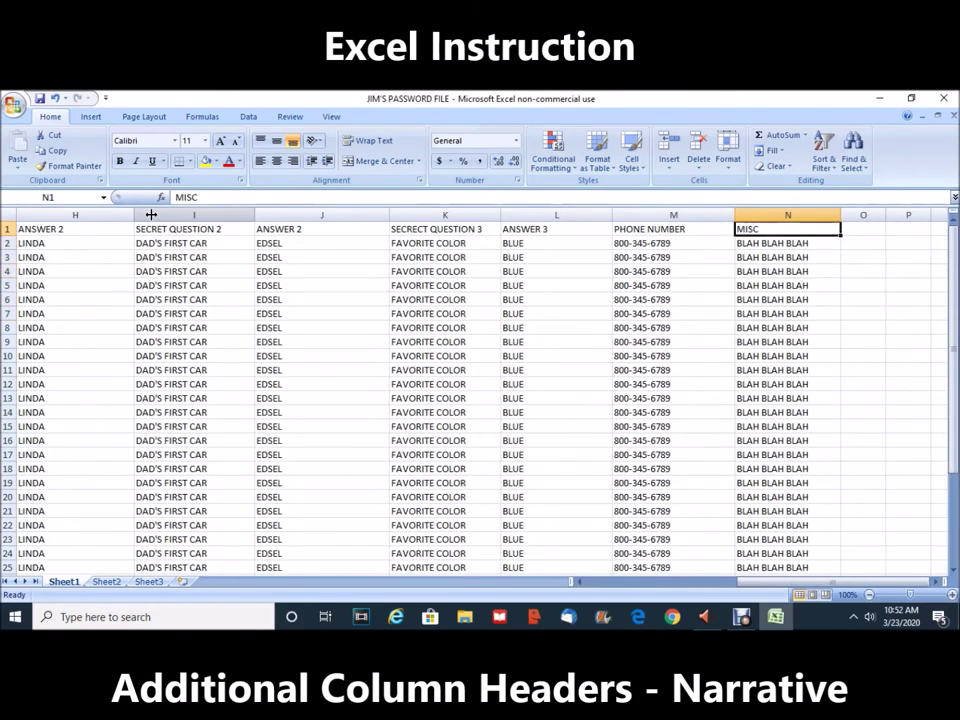
{"action": "key", "text": "Left"}
{"action": "key", "text": "Left"}
{"action": "key", "text": "Left"}
{"action": "key", "text": "Left"}
{"action": "key", "text": "Left"}
{"action": "key", "text": "Left"}
{"action": "key", "text": "Left"}
{"action": "key", "text": "Left"}
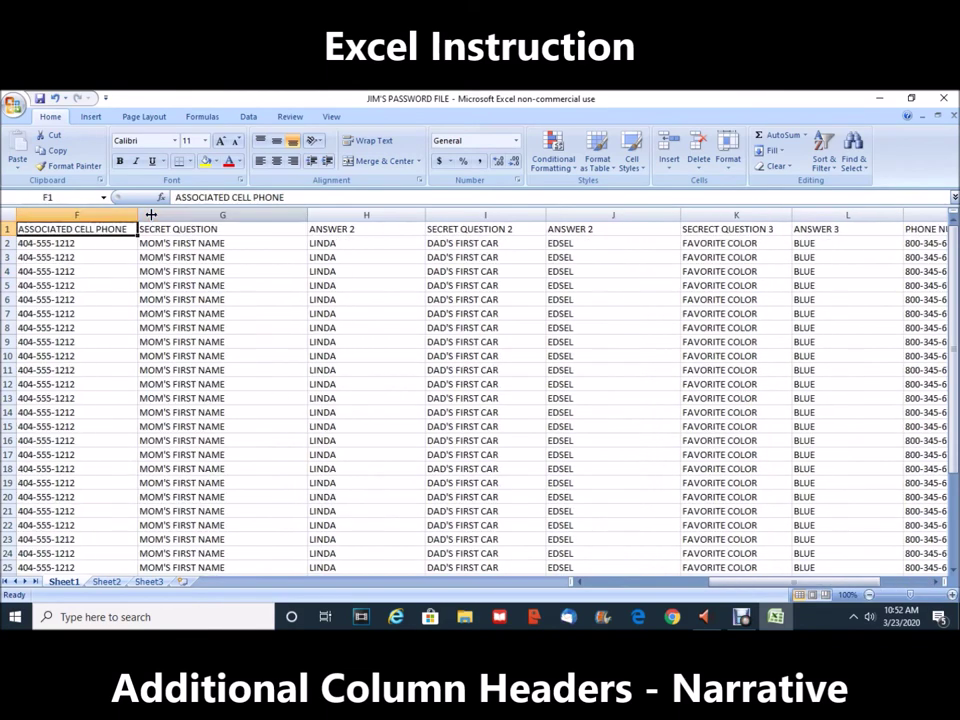
{"action": "key", "text": "Left"}
{"action": "key", "text": "Left"}
{"action": "key", "text": "Left"}
{"action": "key", "text": "Left"}
{"action": "key", "text": "Left"}
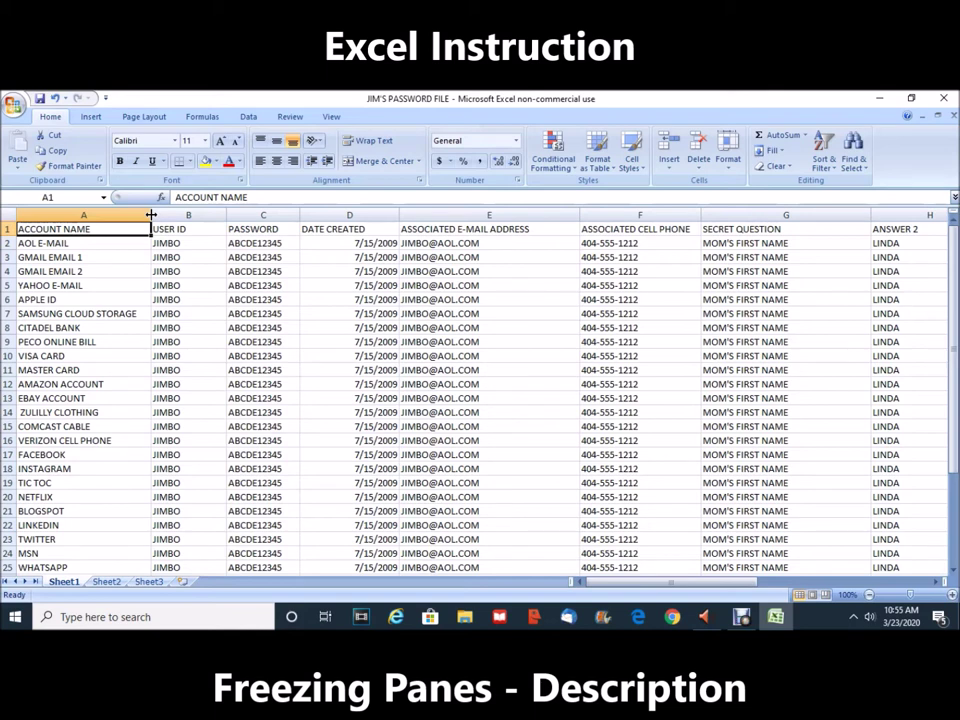
{"action": "key", "text": "Down"}
{"action": "key", "text": "Down"}
{"action": "key", "text": "Down"}
{"action": "key", "text": "Down"}
{"action": "key", "text": "Down"}
{"action": "key", "text": "Down"}
{"action": "key", "text": "Down"}
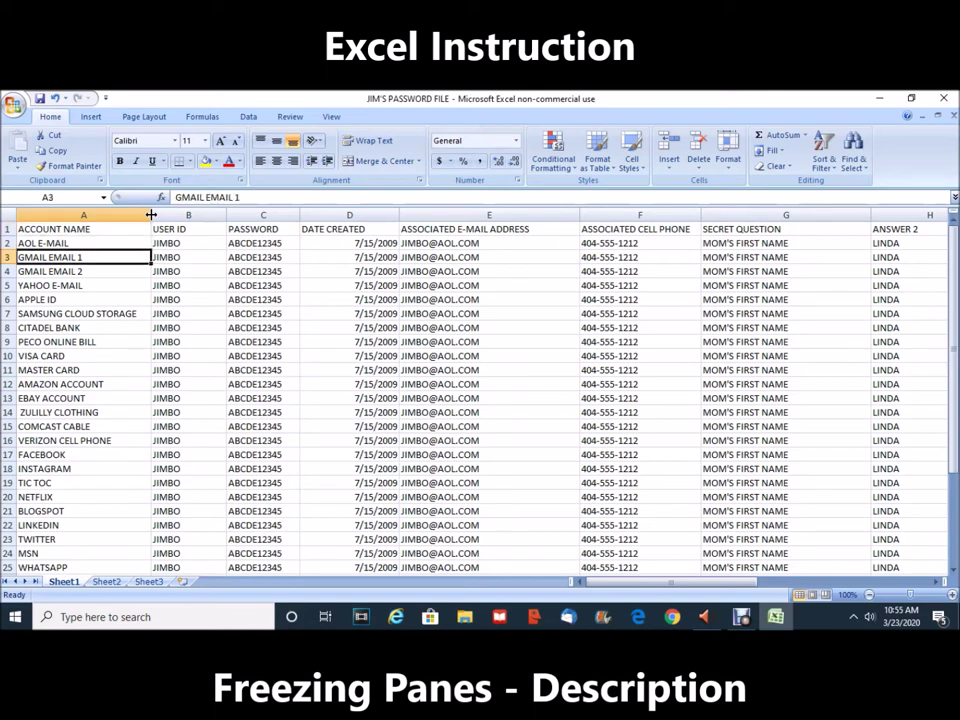
{"action": "key", "text": "Down"}
{"action": "key", "text": "Down"}
{"action": "key", "text": "Down"}
{"action": "key", "text": "Down"}
{"action": "key", "text": "Down"}
{"action": "key", "text": "Down"}
{"action": "key", "text": "Down"}
{"action": "key", "text": "Down"}
{"action": "key", "text": "Down"}
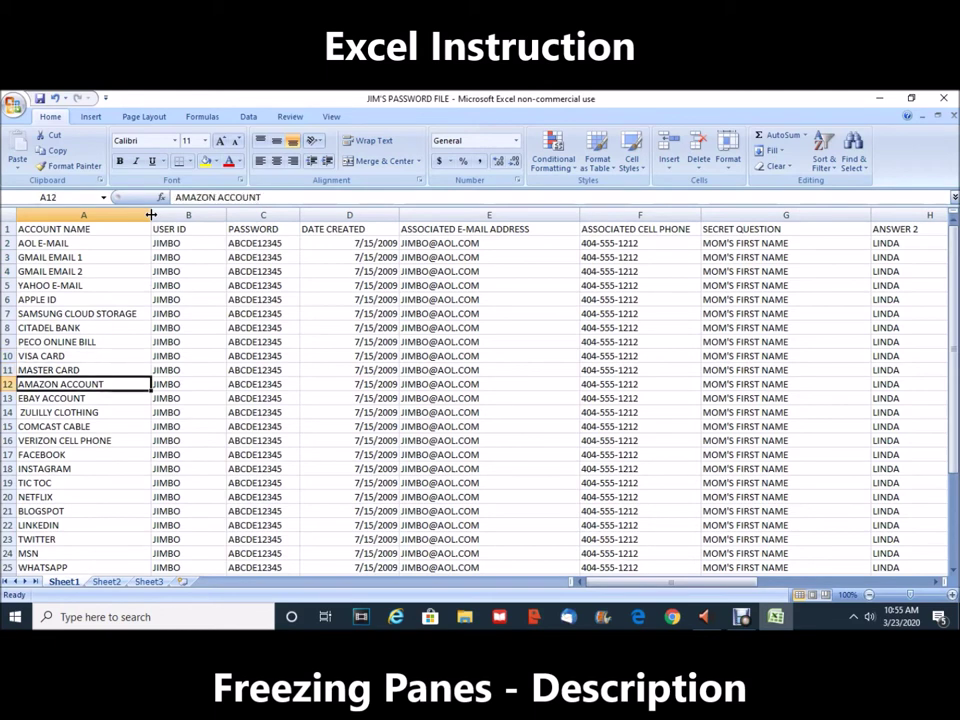
{"action": "key", "text": "Down"}
{"action": "key", "text": "Down"}
{"action": "key", "text": "Down"}
{"action": "key", "text": "Down"}
{"action": "key", "text": "Down"}
{"action": "key", "text": "Down"}
{"action": "key", "text": "Down"}
{"action": "key", "text": "Down"}
{"action": "key", "text": "Down"}
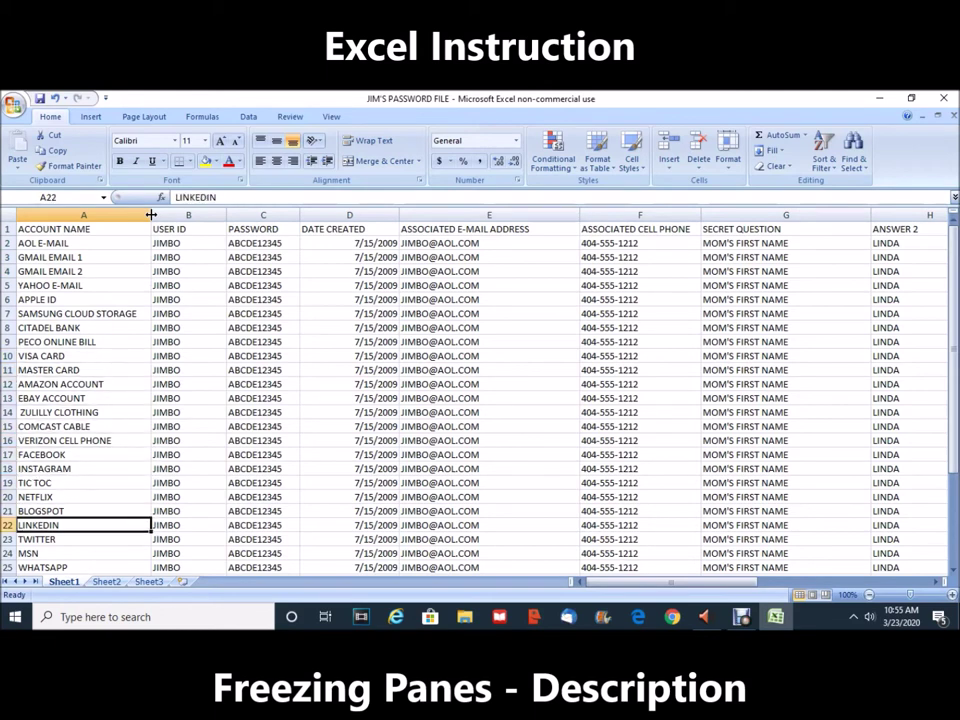
{"action": "key", "text": "Down"}
{"action": "key", "text": "Down"}
{"action": "key", "text": "Down"}
{"action": "key", "text": "Down"}
{"action": "key", "text": "Down"}
{"action": "key", "text": "Down"}
{"action": "key", "text": "Down"}
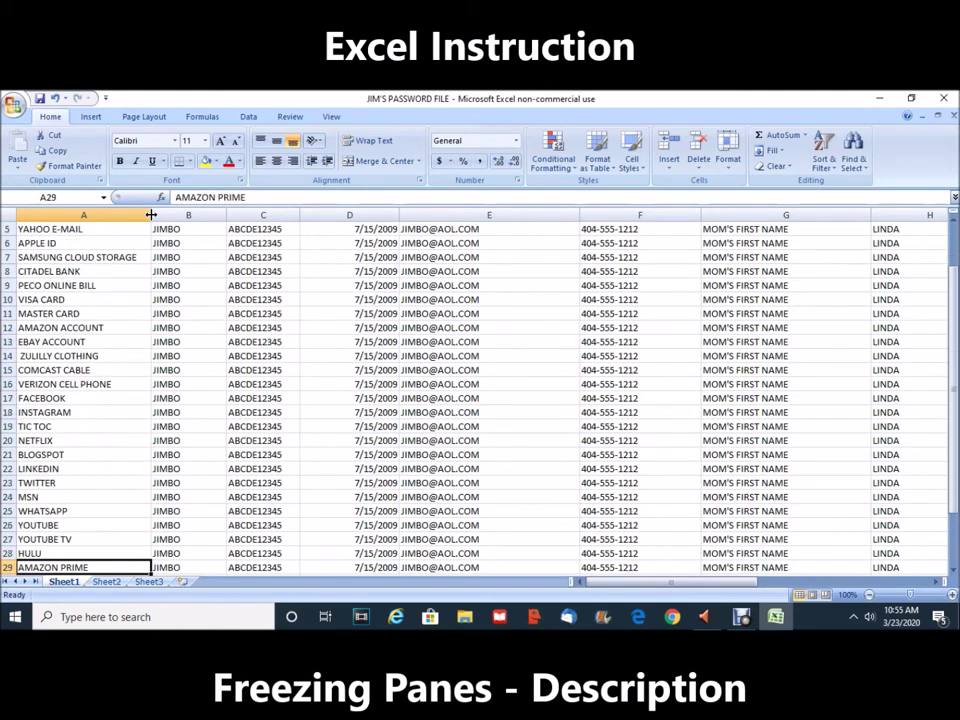
{"action": "key", "text": "Down"}
{"action": "key", "text": "Down"}
{"action": "key", "text": "Down"}
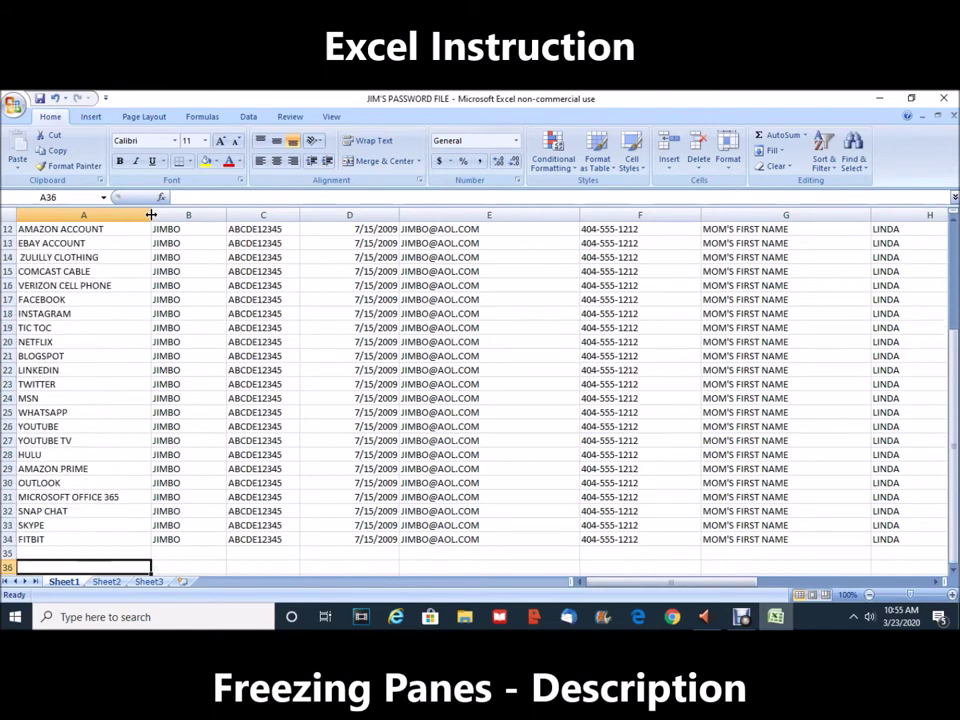
{"action": "key", "text": "Up"}
{"action": "key", "text": "Up"}
{"action": "key", "text": "Up"}
{"action": "key", "text": "Up"}
{"action": "key", "text": "Up"}
{"action": "key", "text": "Up"}
{"action": "key", "text": "Up"}
{"action": "key", "text": "Up"}
{"action": "key", "text": "Up"}
{"action": "key", "text": "Up"}
{"action": "key", "text": "Up"}
{"action": "key", "text": "Up"}
{"action": "key", "text": "Up"}
{"action": "key", "text": "Up"}
{"action": "key", "text": "Up"}
{"action": "key", "text": "Up"}
{"action": "key", "text": "Up"}
{"action": "key", "text": "Up"}
{"action": "key", "text": "Up"}
{"action": "key", "text": "Up"}
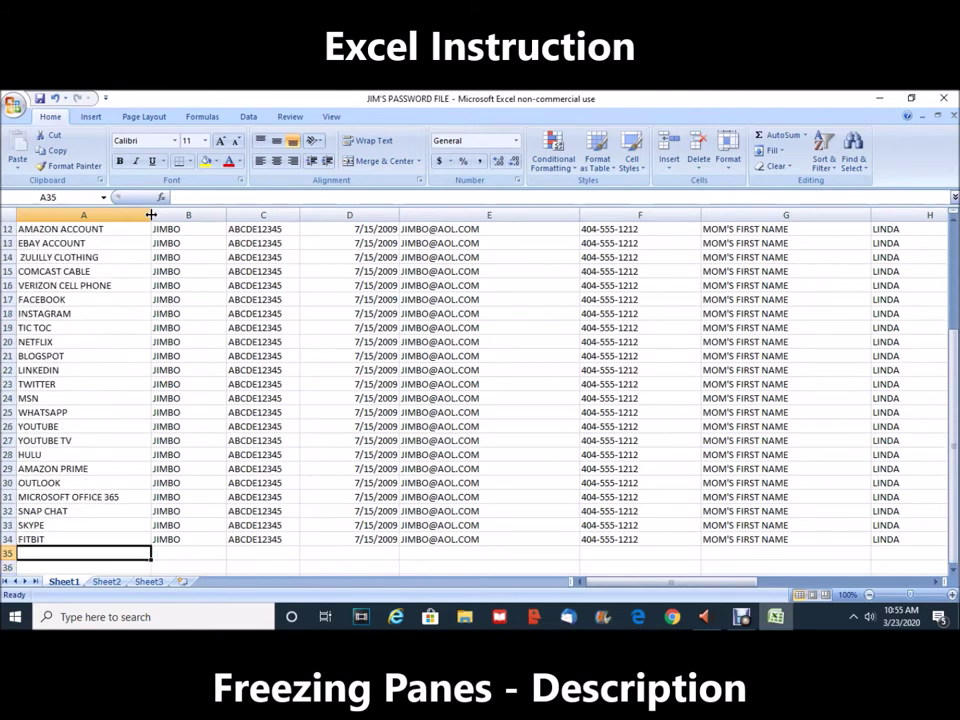
{"action": "key", "text": "Up"}
{"action": "key", "text": "Up"}
{"action": "key", "text": "Up"}
{"action": "key", "text": "Up"}
{"action": "key", "text": "Up"}
{"action": "key", "text": "Up"}
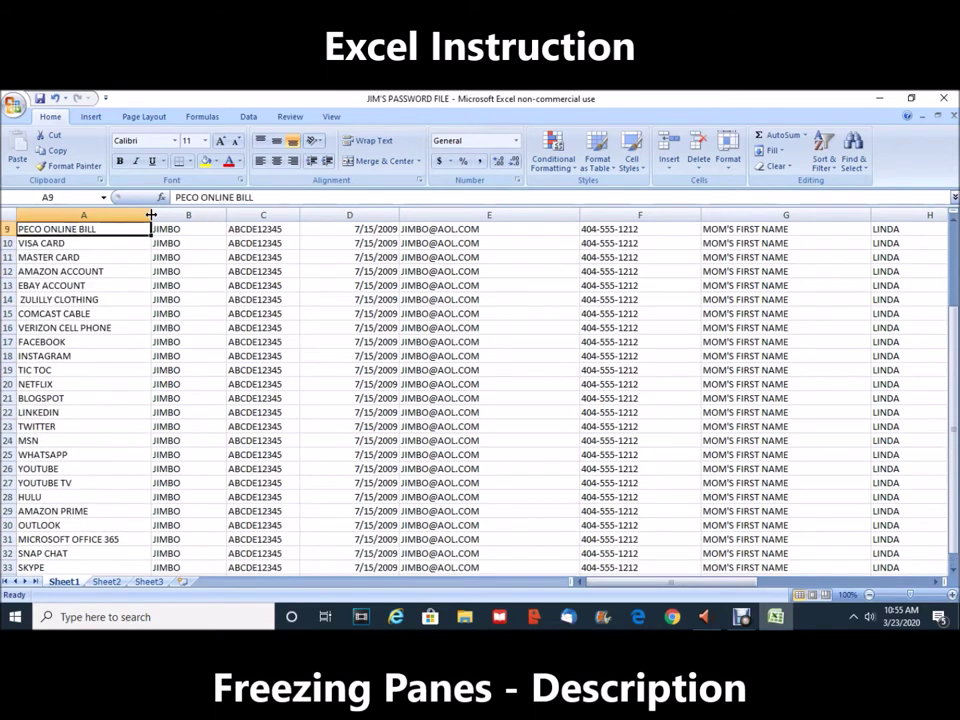
{"action": "key", "text": "Up"}
{"action": "key", "text": "Up"}
{"action": "key", "text": "Up"}
{"action": "key", "text": "Up"}
{"action": "key", "text": "Up"}
{"action": "key", "text": "Up"}
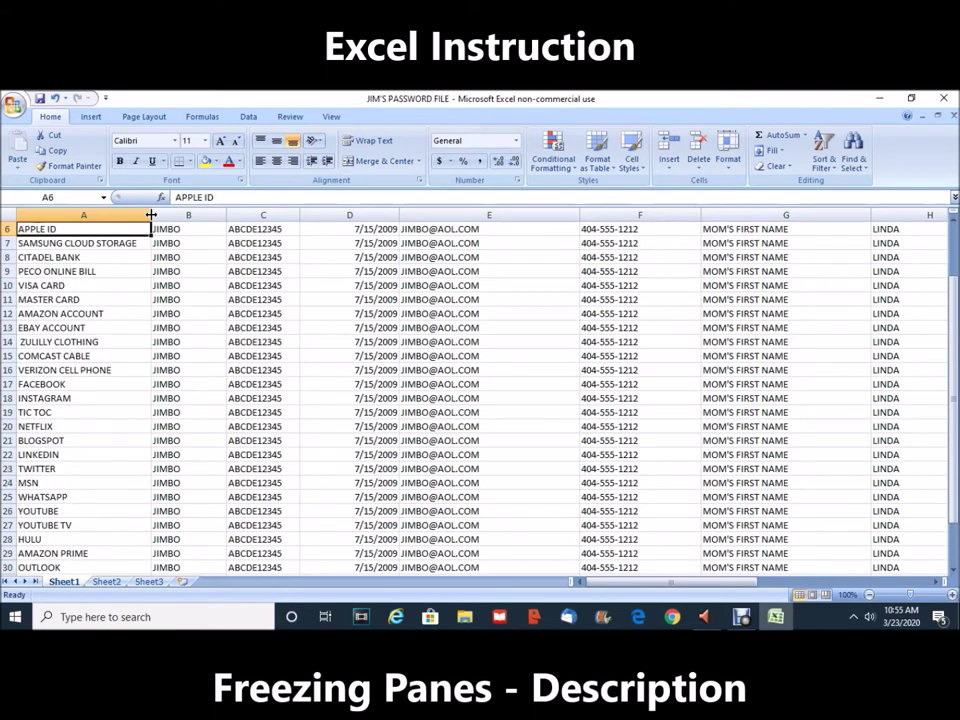
{"action": "key", "text": "Up"}
{"action": "key", "text": "Up"}
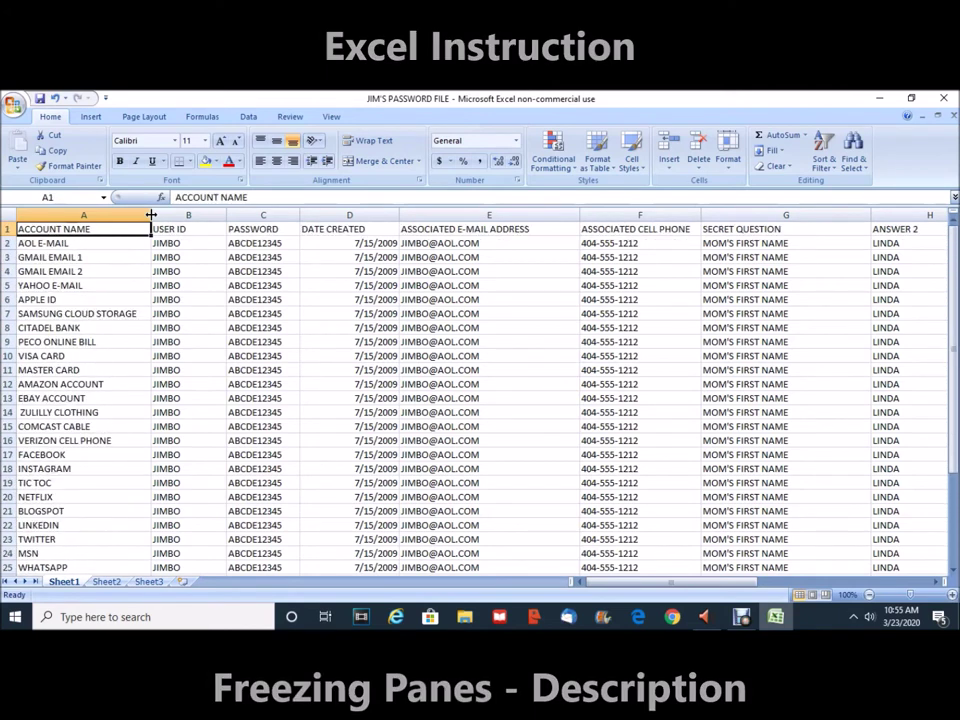
Step: Select cell B2 as the freeze point and show the View ribbon commands
{"action": "left_click", "coordinate": [201, 246]}
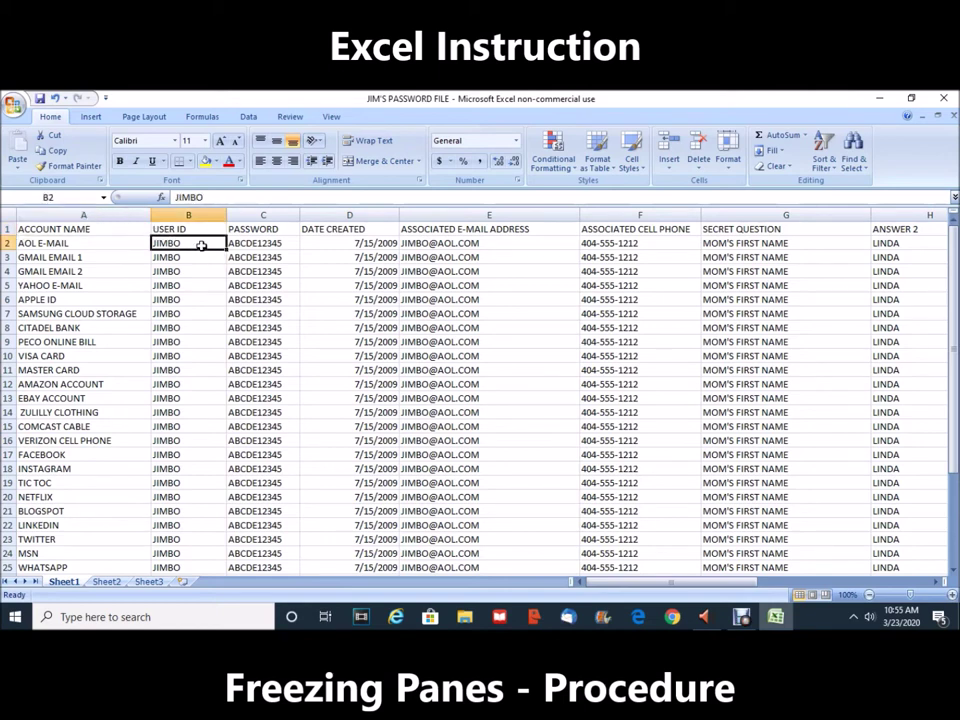
{"action": "left_click", "coordinate": [334, 118]}
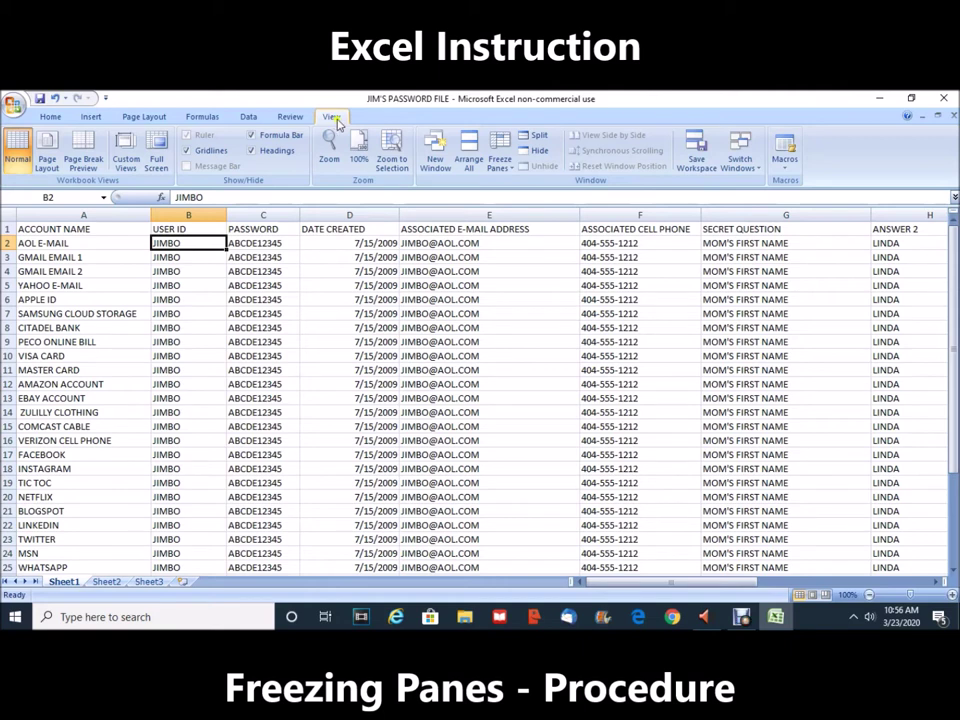
Step: Apply Freeze Panes at B2 to lock the header row and column A
{"action": "left_click", "coordinate": [502, 152]}
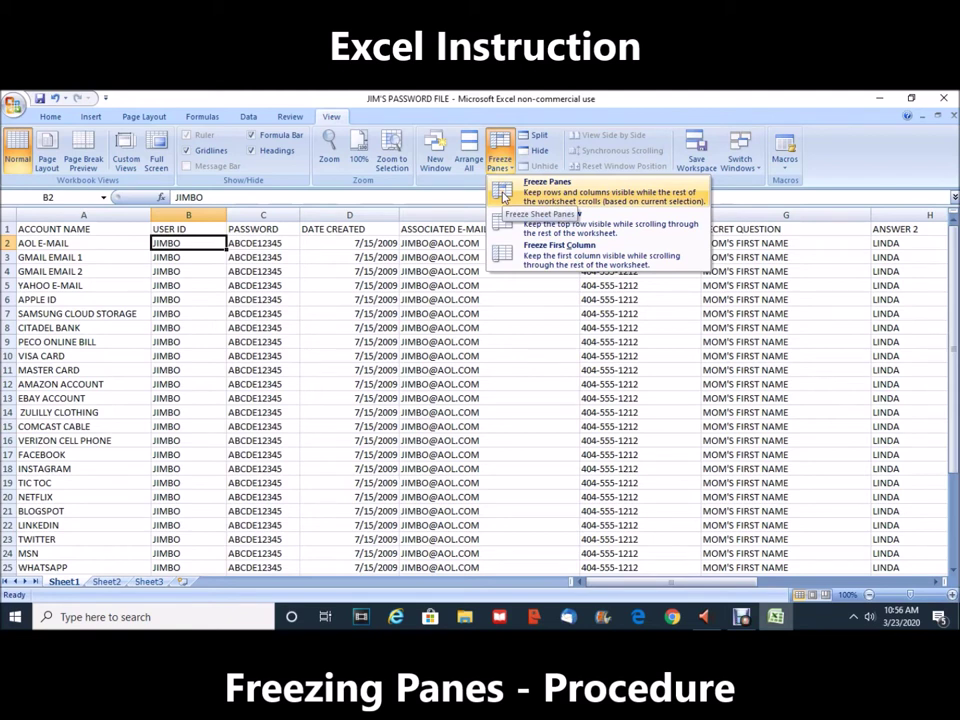
{"action": "left_click", "coordinate": [503, 197]}
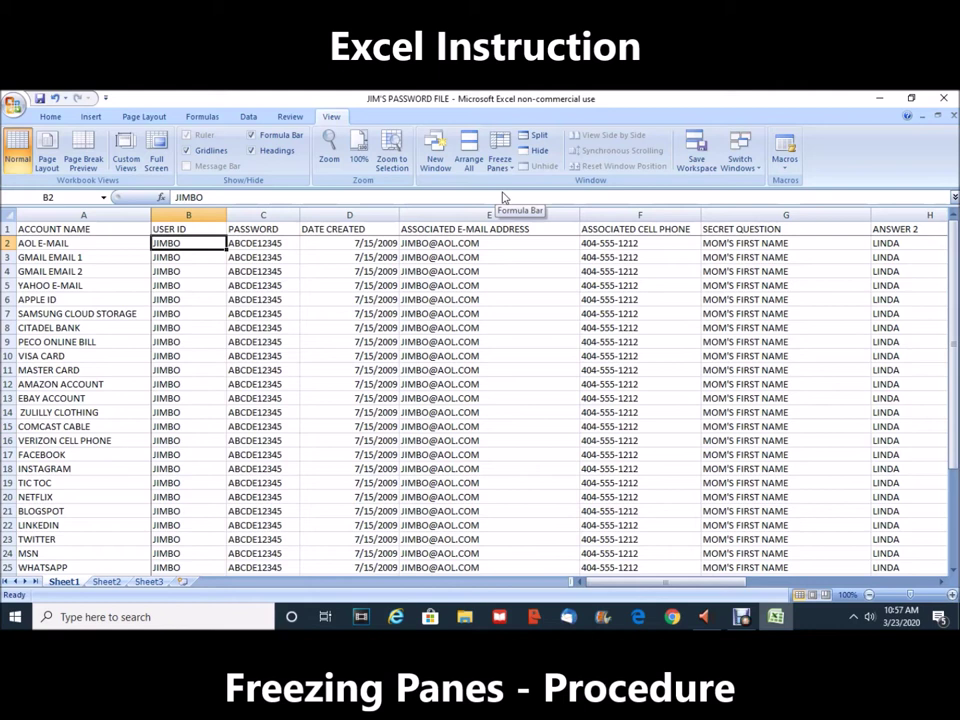
{"action": "key", "text": "Right"}
{"action": "key", "text": "Right"}
{"action": "key", "text": "Right"}
{"action": "key", "text": "Right"}
{"action": "key", "text": "Right"}
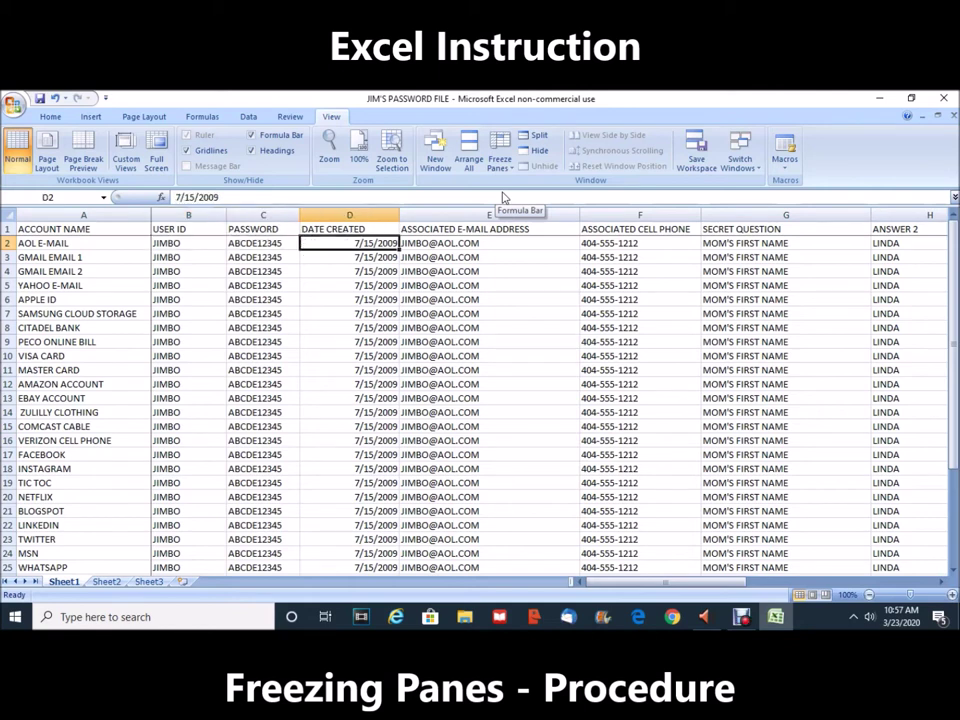
{"action": "key", "text": "Right"}
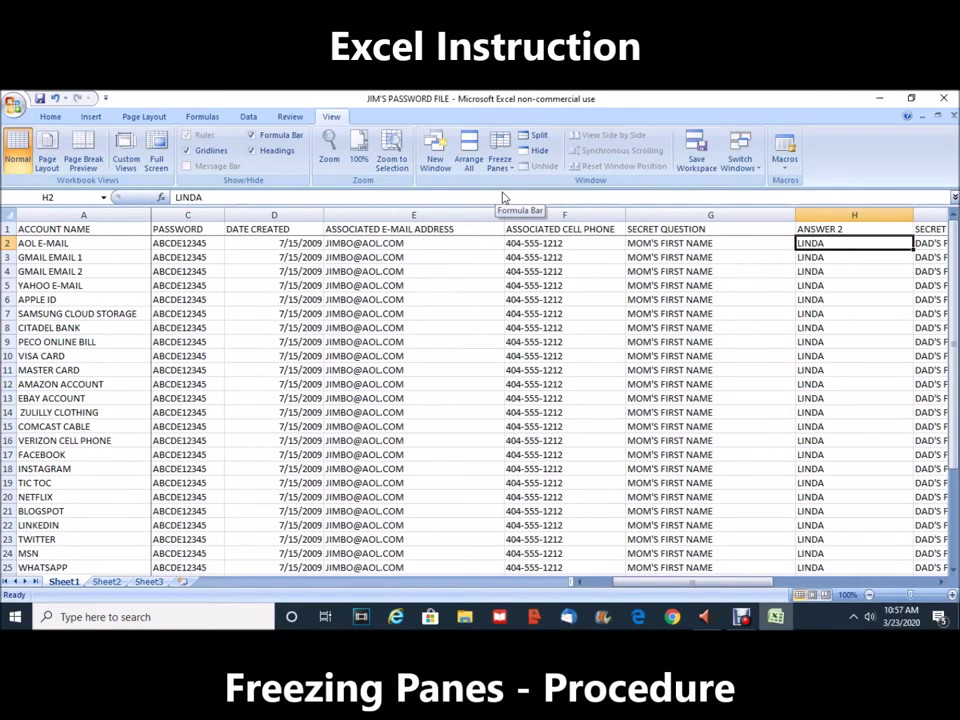
{"action": "key", "text": "Right"}
{"action": "key", "text": "Right"}
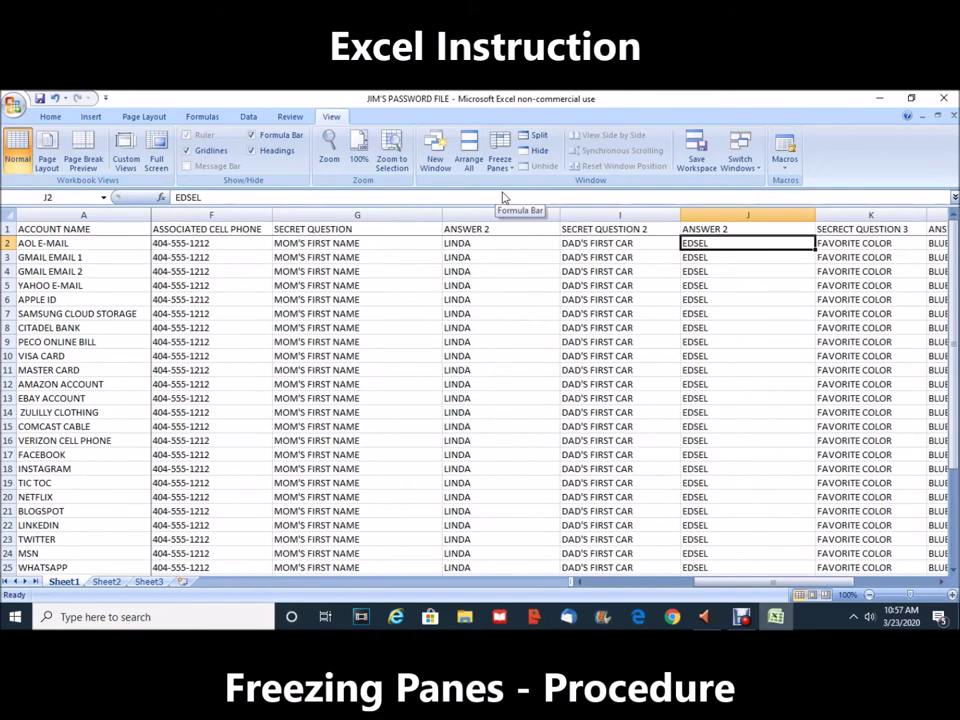
{"action": "key", "text": "Right"}
{"action": "key", "text": "Right"}
{"action": "key", "text": "Right"}
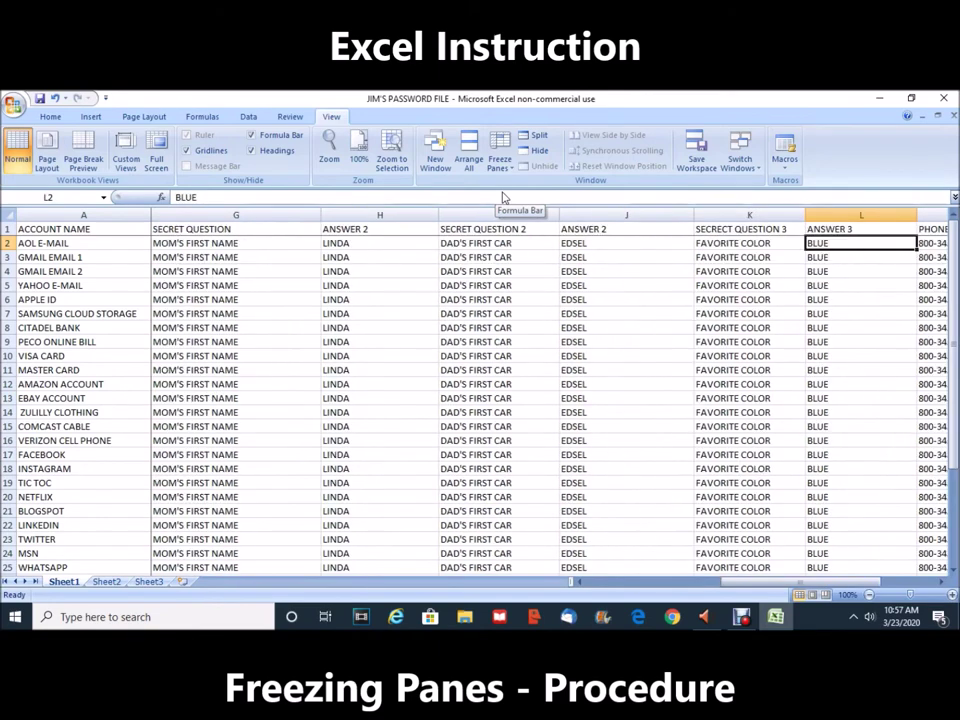
{"action": "key", "text": "Right"}
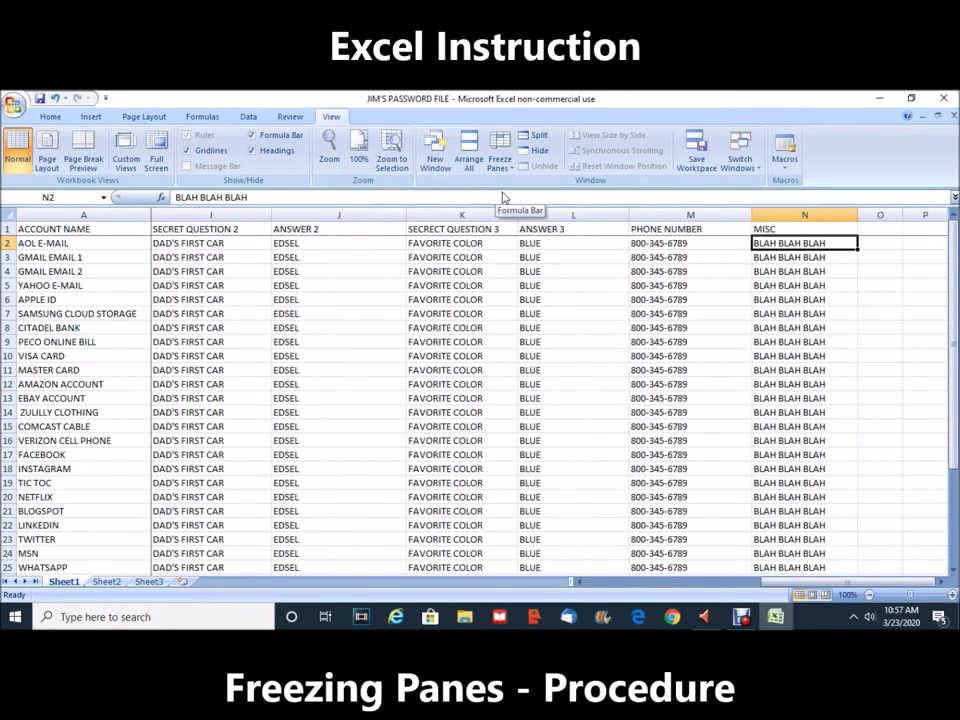
{"action": "key", "text": "Left"}
{"action": "key", "text": "Left"}
{"action": "key", "text": "Left"}
{"action": "key", "text": "Left"}
{"action": "key", "text": "Left"}
{"action": "key", "text": "Left"}
{"action": "key", "text": "Home"}
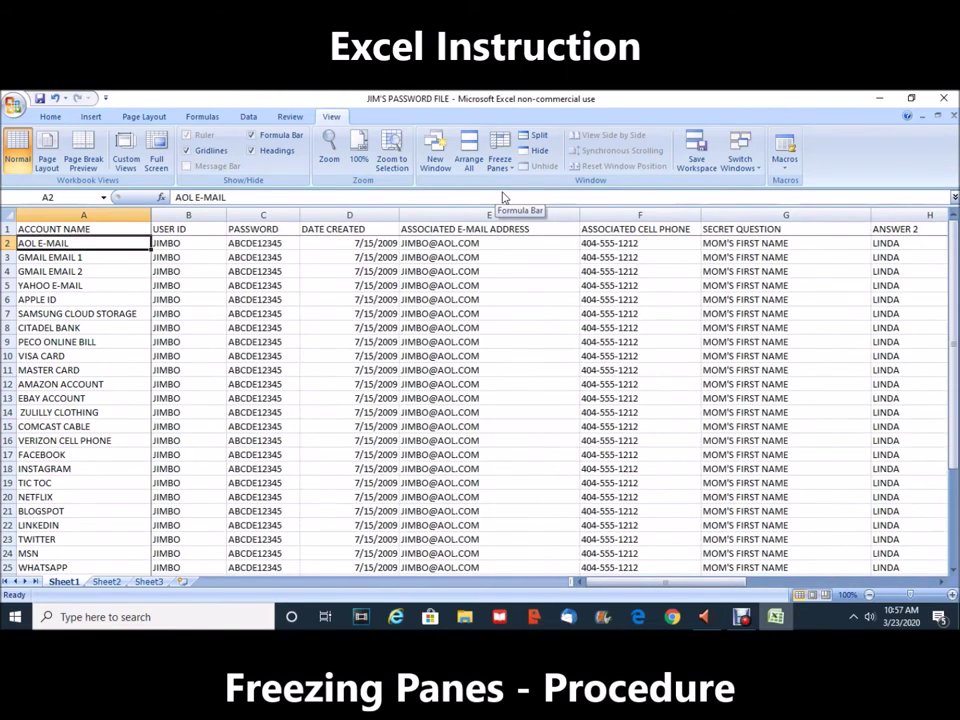
{"action": "key", "text": "Right"}
{"action": "key", "text": "Down"}
{"action": "key", "text": "Down"}
{"action": "key", "text": "Down"}
{"action": "key", "text": "Down"}
{"action": "key", "text": "Down"}
{"action": "key", "text": "Down"}
{"action": "key", "text": "Down"}
{"action": "key", "text": "Down"}
{"action": "key", "text": "Down"}
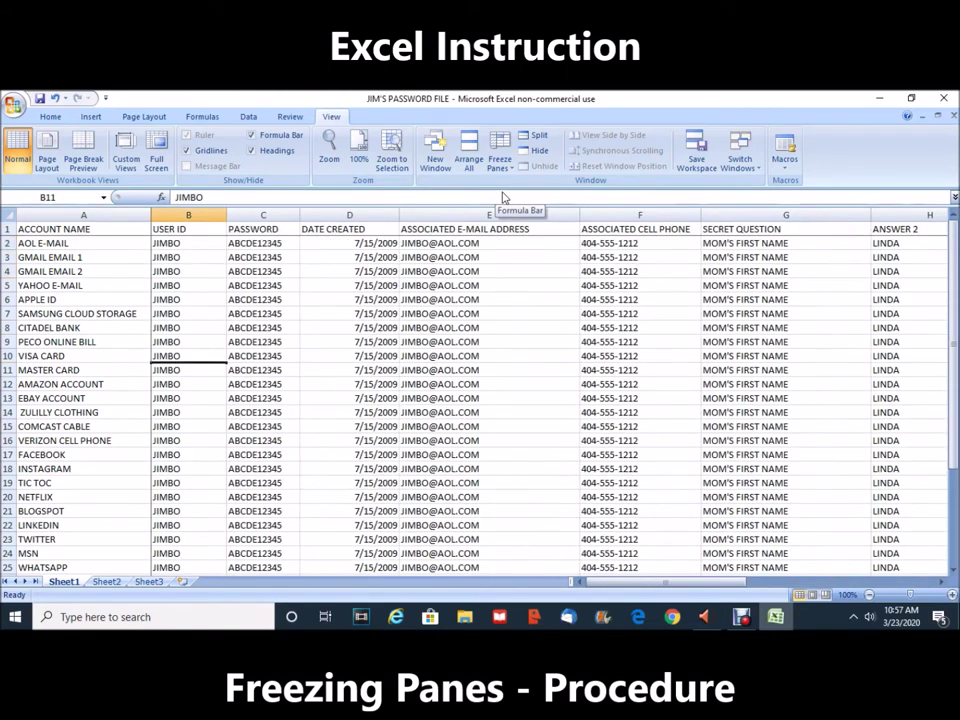
{"action": "key", "text": "Down"}
{"action": "key", "text": "Down"}
{"action": "key", "text": "Down"}
{"action": "key", "text": "Down"}
{"action": "key", "text": "Down"}
{"action": "key", "text": "Down"}
{"action": "key", "text": "Down"}
{"action": "key", "text": "Down"}
{"action": "key", "text": "Down"}
{"action": "key", "text": "Down"}
{"action": "key", "text": "Down"}
{"action": "key", "text": "Down"}
{"action": "key", "text": "Down"}
{"action": "key", "text": "Down"}
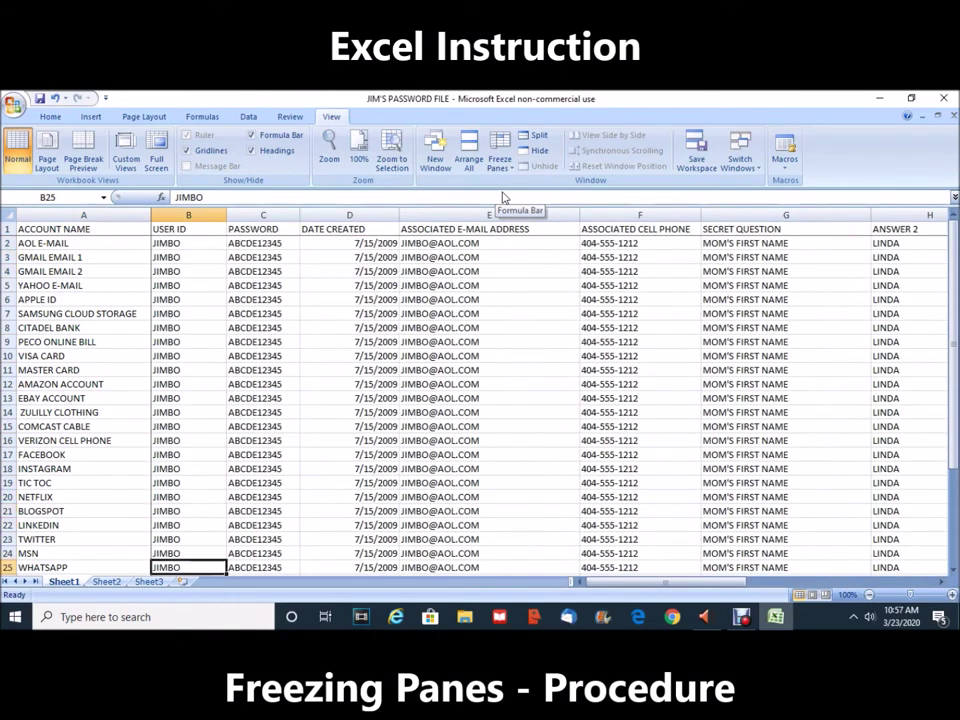
{"action": "key", "text": "Down"}
{"action": "key", "text": "Down"}
{"action": "key", "text": "Down"}
{"action": "key", "text": "Down"}
{"action": "key", "text": "Down"}
{"action": "key", "text": "Down"}
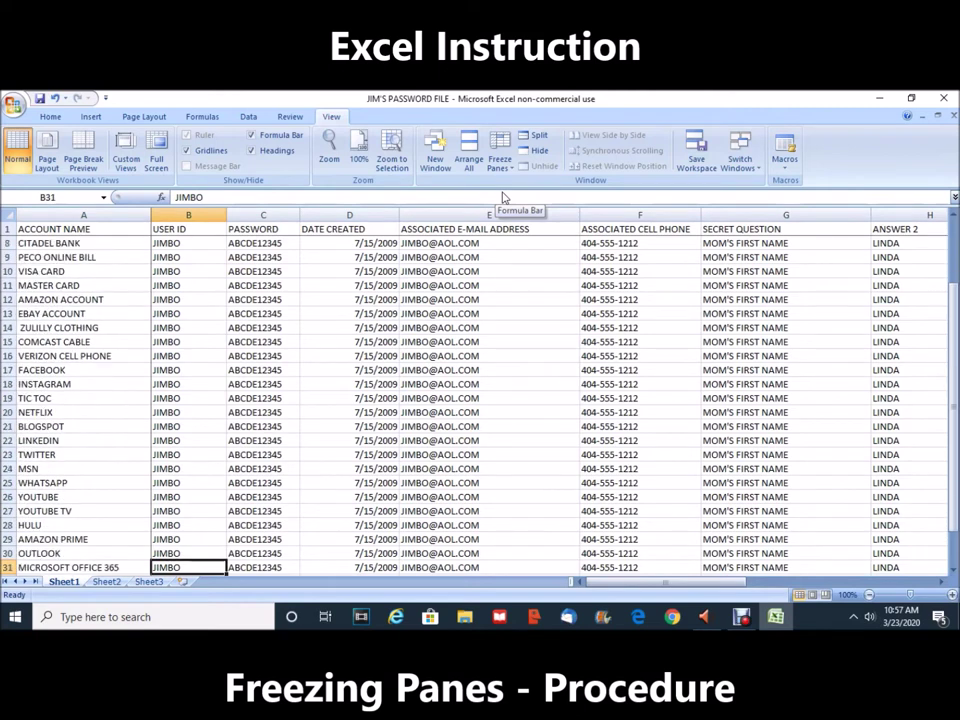
{"action": "key", "text": "Down"}
{"action": "key", "text": "Down"}
{"action": "key", "text": "Down"}
{"action": "key", "text": "Down"}
{"action": "key", "text": "Down"}
{"action": "key", "text": "Down"}
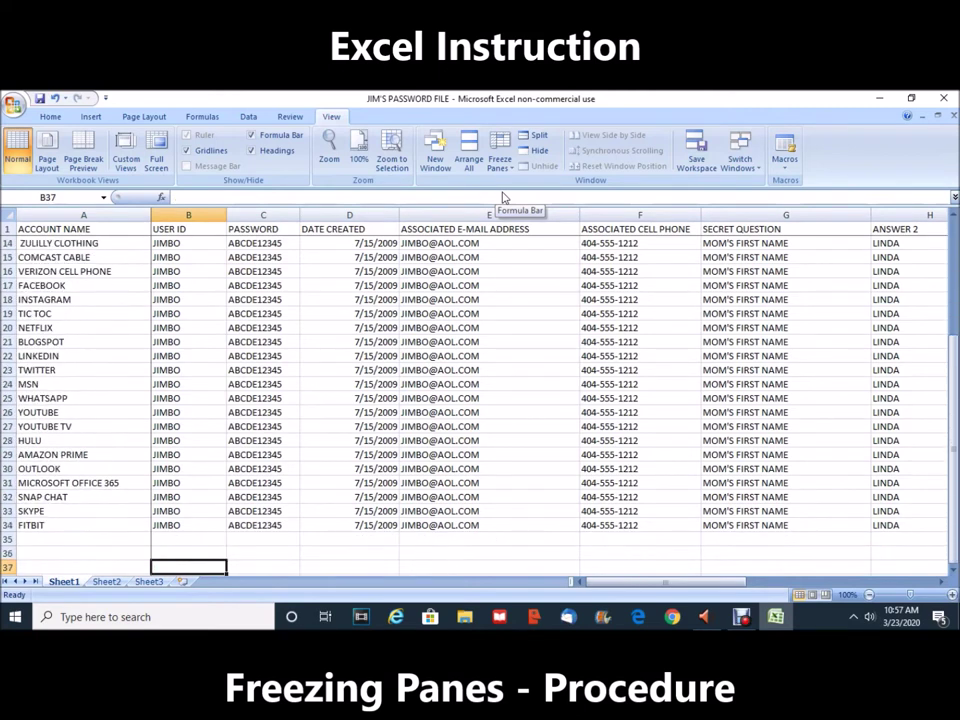
{"action": "key", "text": "Up"}
{"action": "key", "text": "Up"}
{"action": "key", "text": "Up"}
{"action": "key", "text": "Up"}
{"action": "key", "text": "Up"}
{"action": "key", "text": "Up"}
{"action": "key", "text": "Up"}
{"action": "key", "text": "Up"}
{"action": "key", "text": "Up"}
{"action": "key", "text": "Up"}
{"action": "key", "text": "Up"}
{"action": "key", "text": "Up"}
{"action": "key", "text": "Up"}
{"action": "key", "text": "Up"}
{"action": "key", "text": "Up"}
{"action": "key", "text": "Up"}
{"action": "key", "text": "Up"}
{"action": "key", "text": "Up"}
{"action": "key", "text": "Up"}
{"action": "key", "text": "Up"}
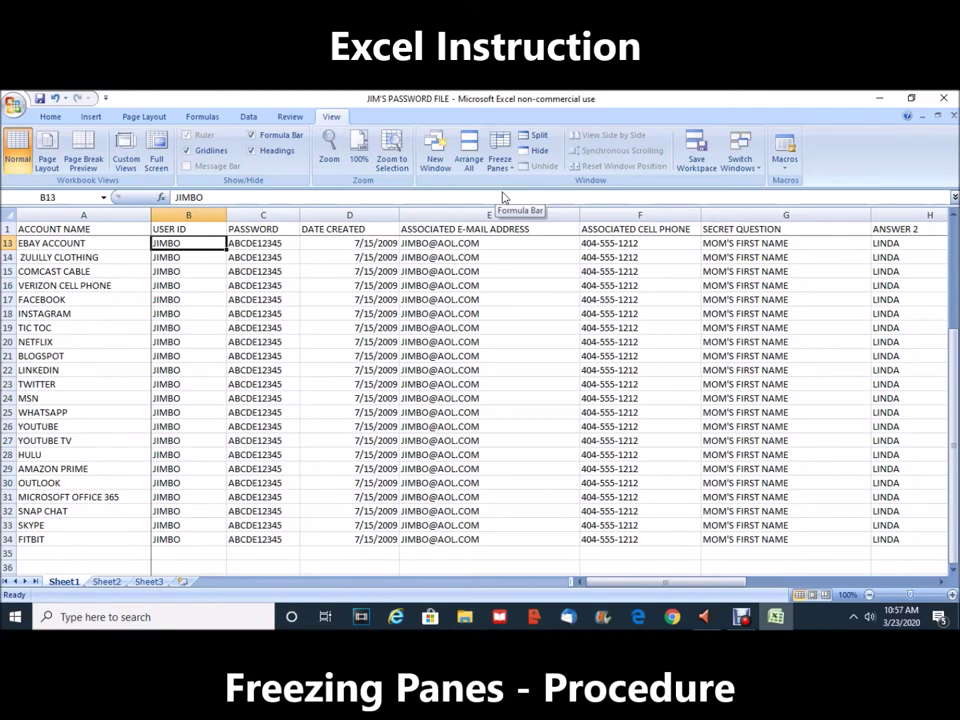
{"action": "key", "text": "Up"}
{"action": "key", "text": "Up"}
{"action": "key", "text": "Up"}
{"action": "key", "text": "Up"}
{"action": "key", "text": "Up"}
{"action": "key", "text": "Up"}
{"action": "key", "text": "Up"}
{"action": "key", "text": "Up"}
{"action": "key", "text": "Up"}
{"action": "key", "text": "Up"}
{"action": "key", "text": "Up"}
{"action": "key", "text": "Up"}
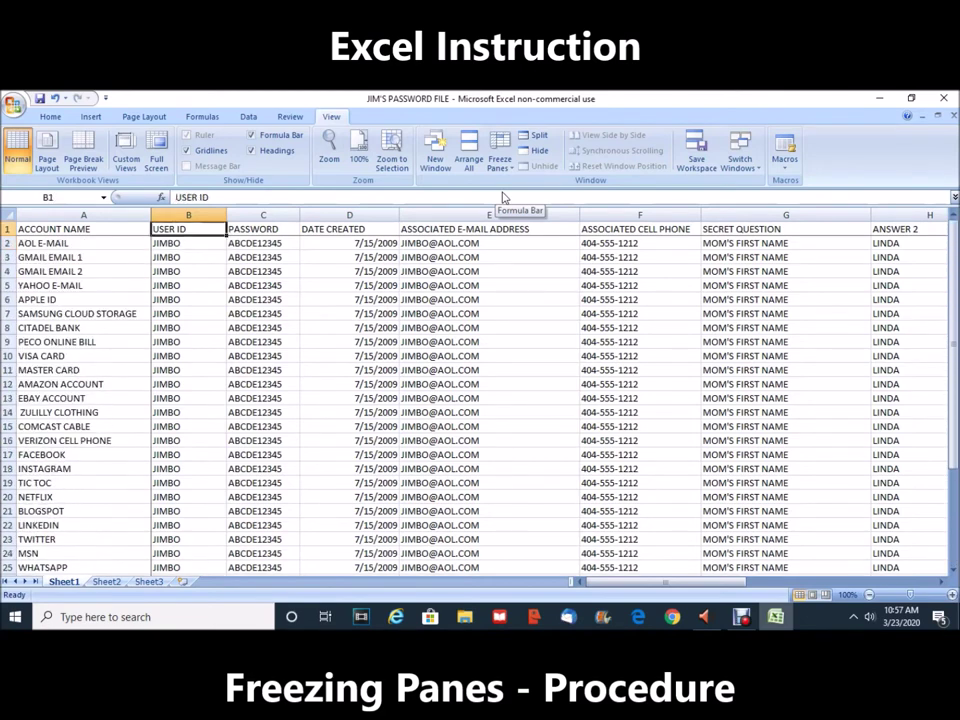
{"action": "key", "text": "Down"}
{"action": "key", "text": "Left"}
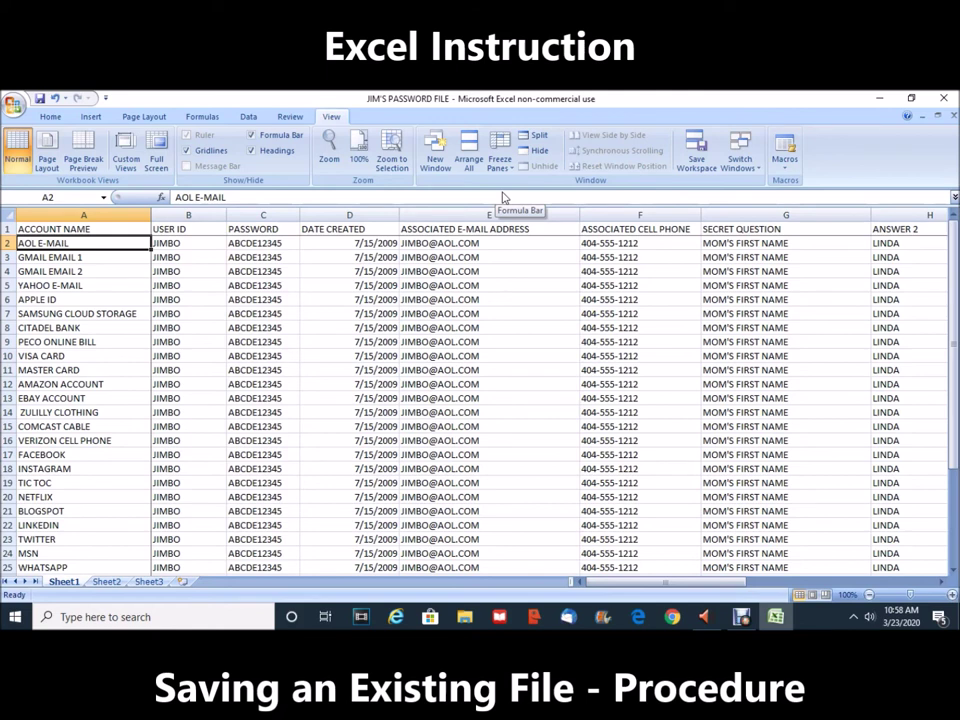
Step: Save the password workbook from the Quick Access Toolbar
{"action": "left_click", "coordinate": [39, 101]}
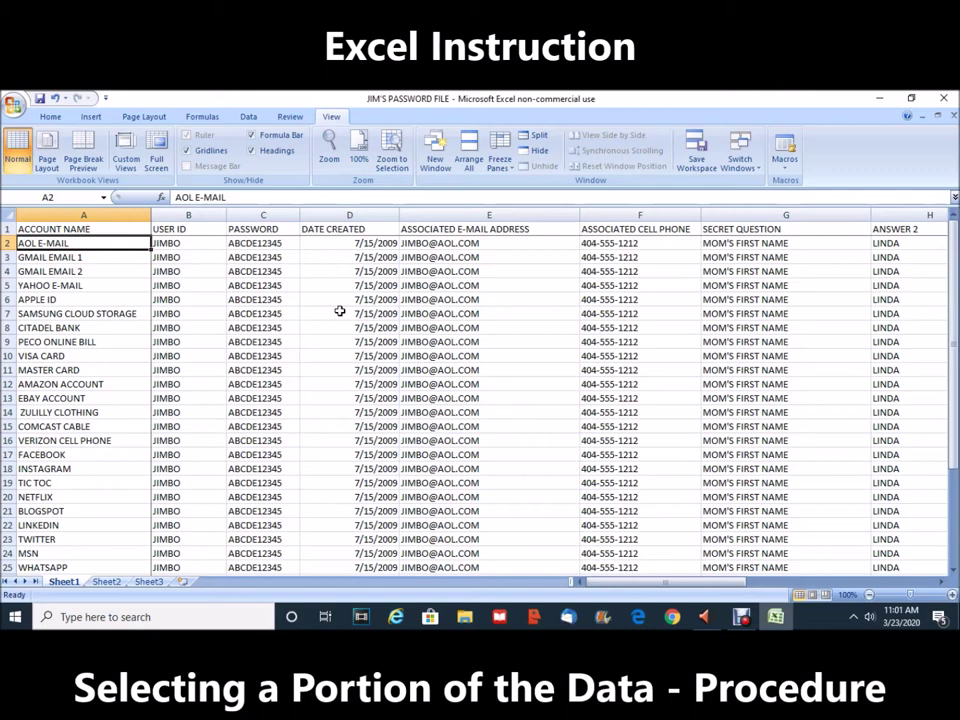
Step: Select the range from A6 to G16 with Shift and arrow keys
{"action": "key", "text": "Up"}
{"action": "key", "text": "Down"}
{"action": "key", "text": "Down"}
{"action": "key", "text": "Down"}
{"action": "key", "text": "Down"}
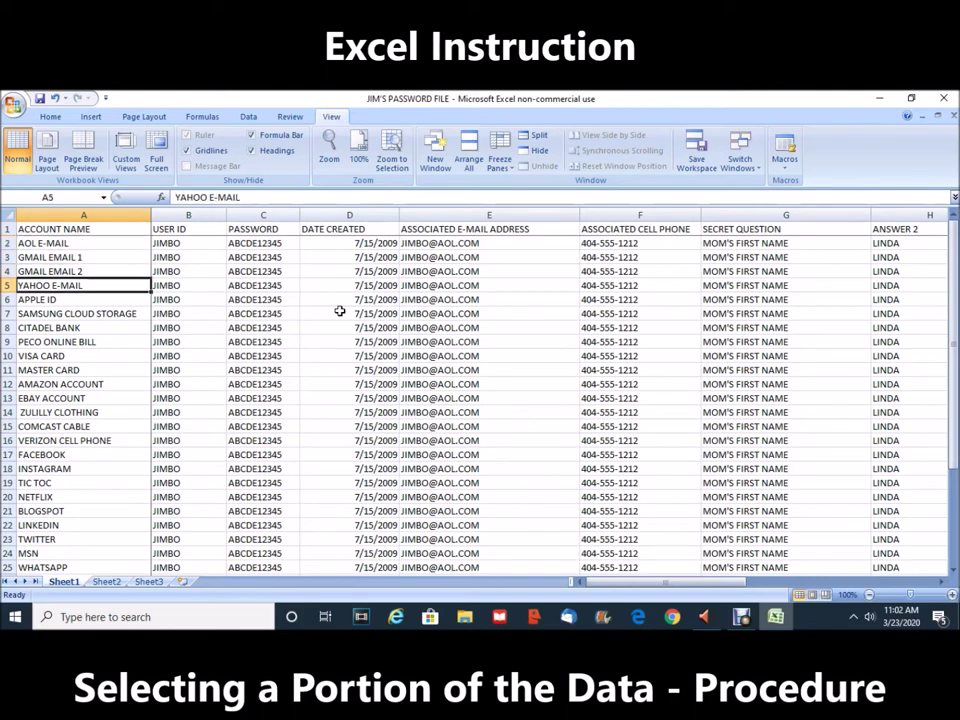
{"action": "key", "text": "Down"}
{"action": "key", "text": "Right"}
{"action": "key", "text": "Right"}
{"action": "key", "text": "Left"}
{"action": "key", "text": "Left"}
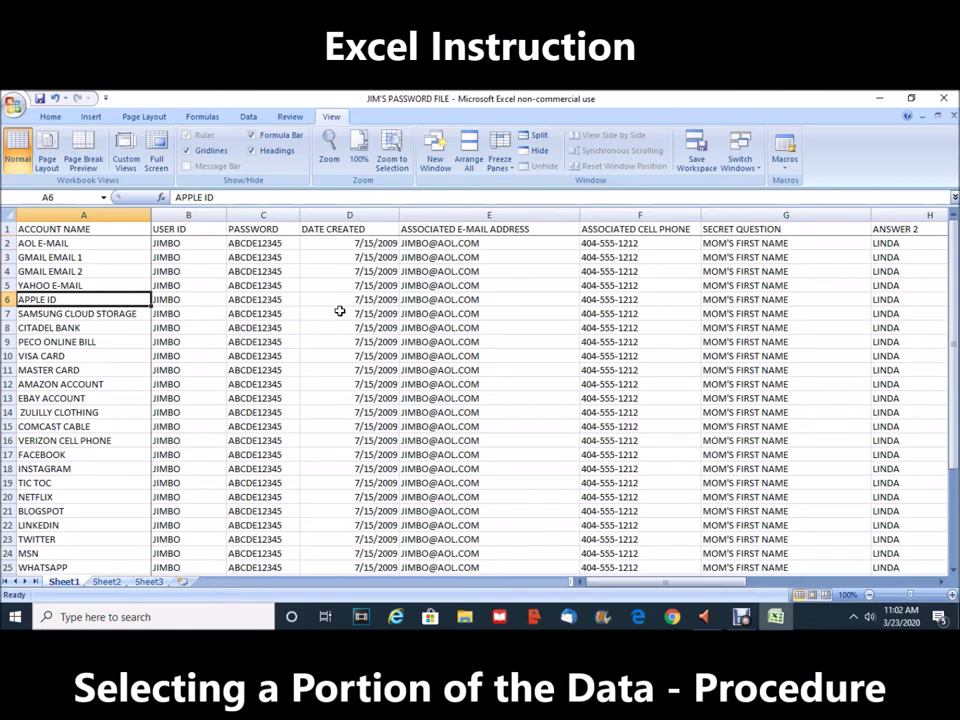
{"action": "key", "text": "shift+Down"}
{"action": "key", "text": "shift+Down"}
{"action": "key", "text": "shift+Down"}
{"action": "key", "text": "shift+Down"}
{"action": "key", "text": "shift+Down"}
{"action": "key", "text": "shift+Down"}
{"action": "key", "text": "shift+Down"}
{"action": "key", "text": "shift+Down"}
{"action": "key", "text": "shift+Down"}
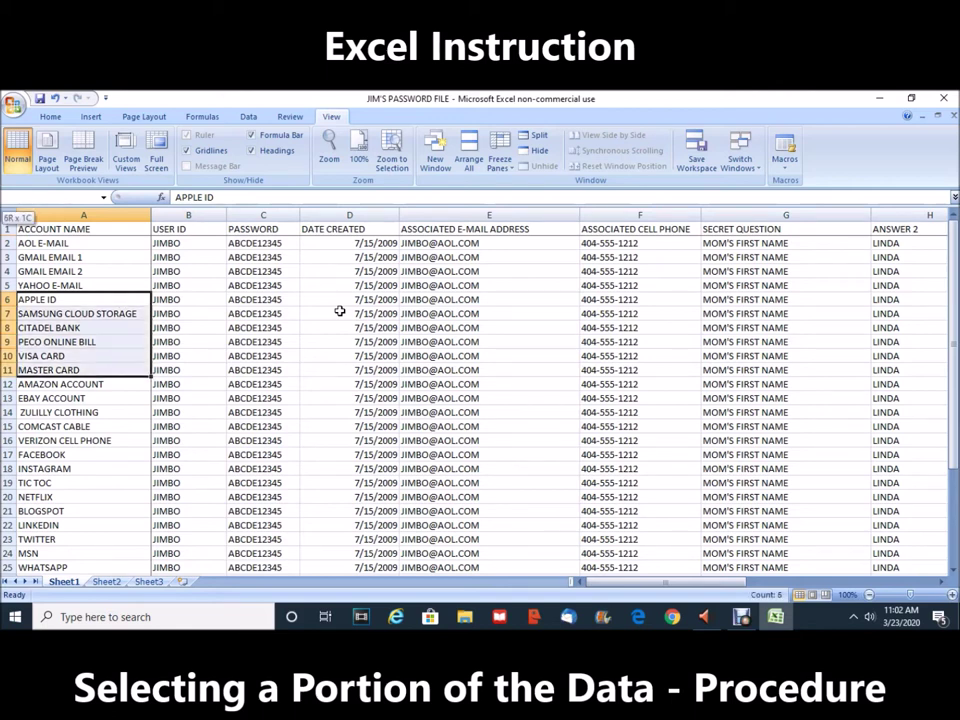
{"action": "key", "text": "shift+Down"}
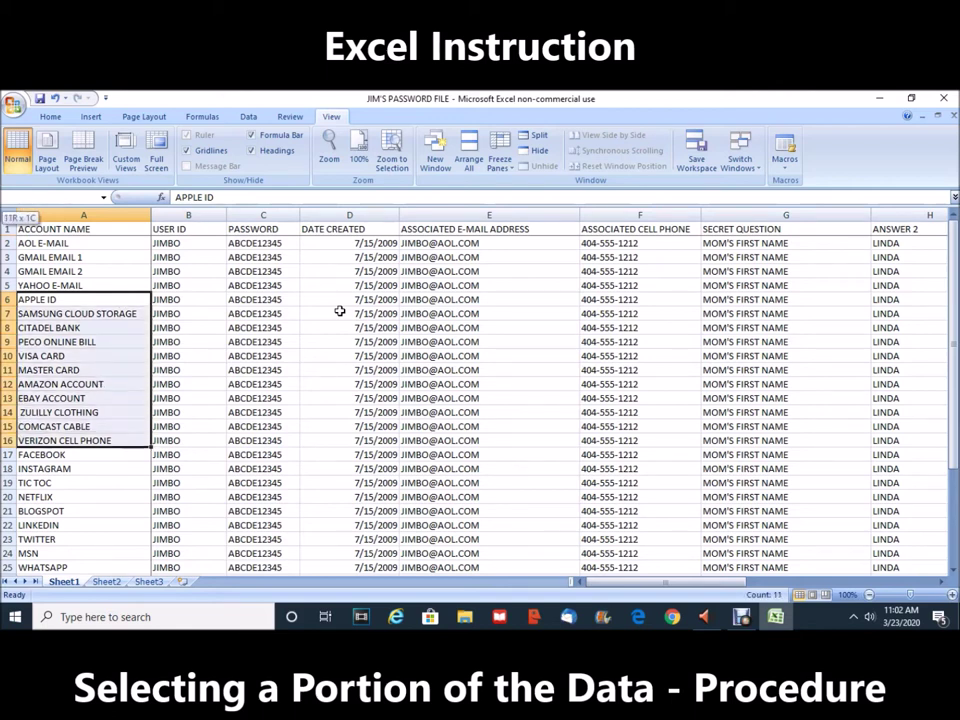
{"action": "key", "text": "shift+Right"}
{"action": "key", "text": "shift+Right"}
{"action": "key", "text": "shift+Right"}
{"action": "key", "text": "shift+Right"}
{"action": "key", "text": "shift+Right"}
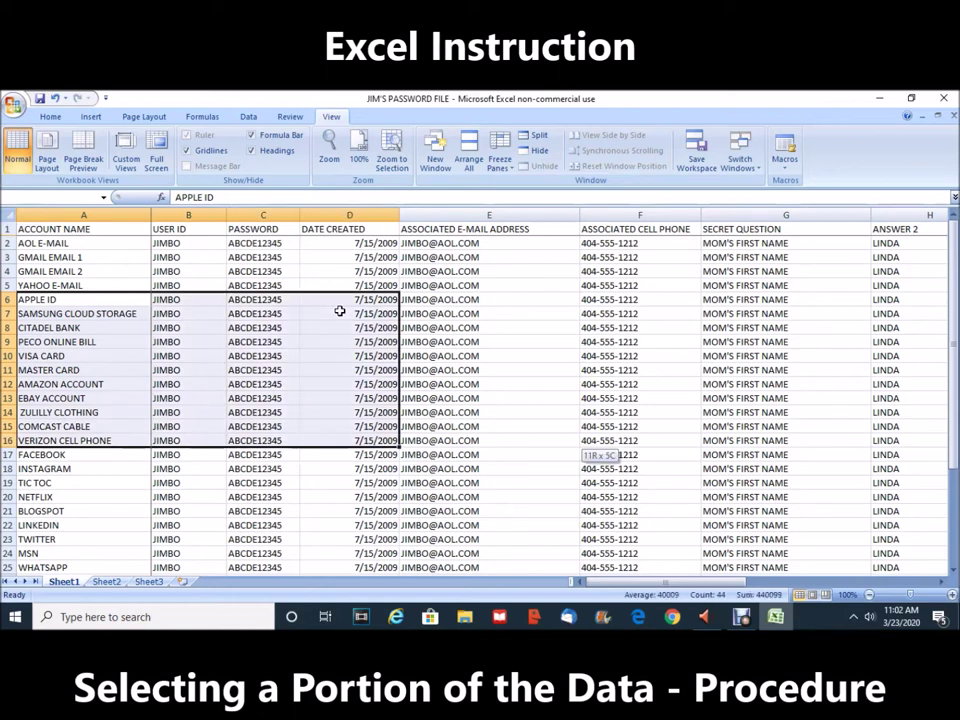
{"action": "key", "text": "shift+Right"}
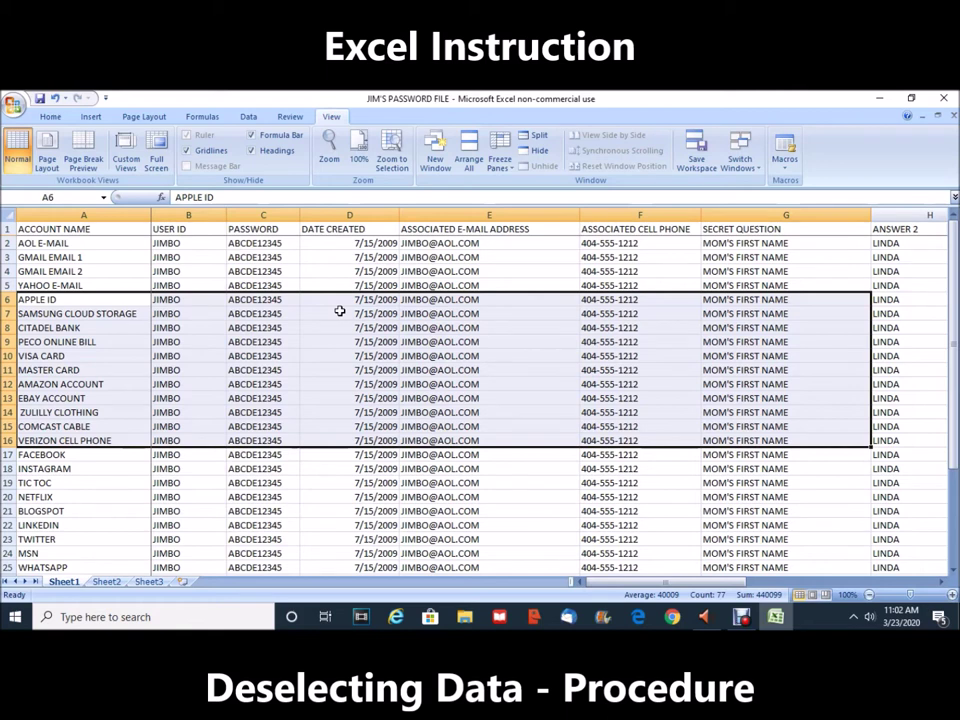
Step: Deselect the block and return to the ACCOUNT NAME header in A1
{"action": "key", "text": "Up"}
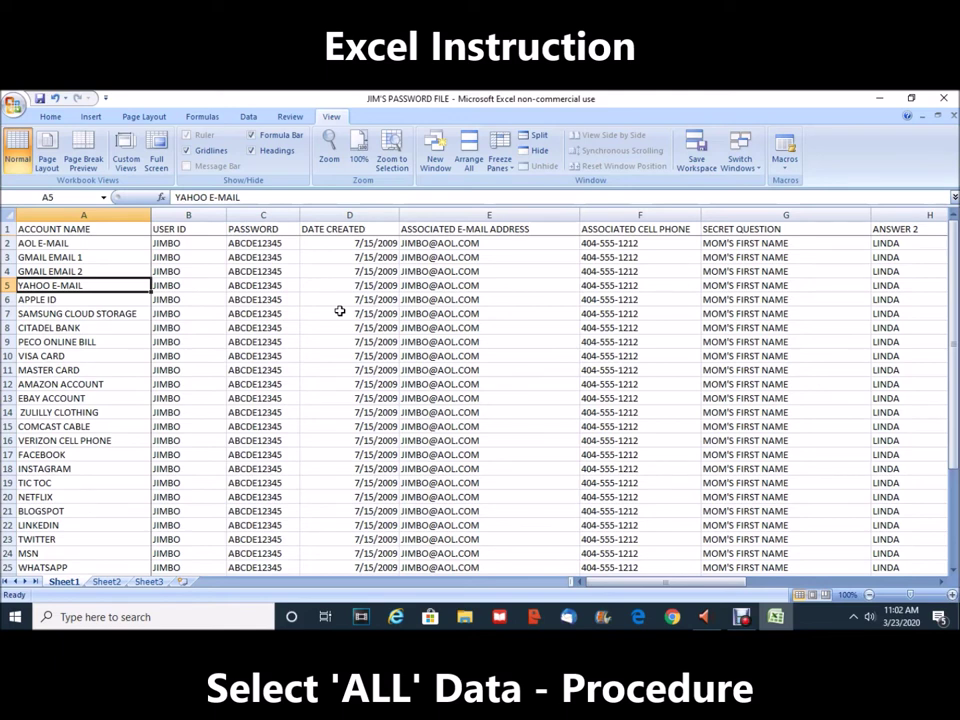
{"action": "key", "text": "Up"}
{"action": "key", "text": "Up"}
{"action": "key", "text": "Up"}
{"action": "key", "text": "Up"}
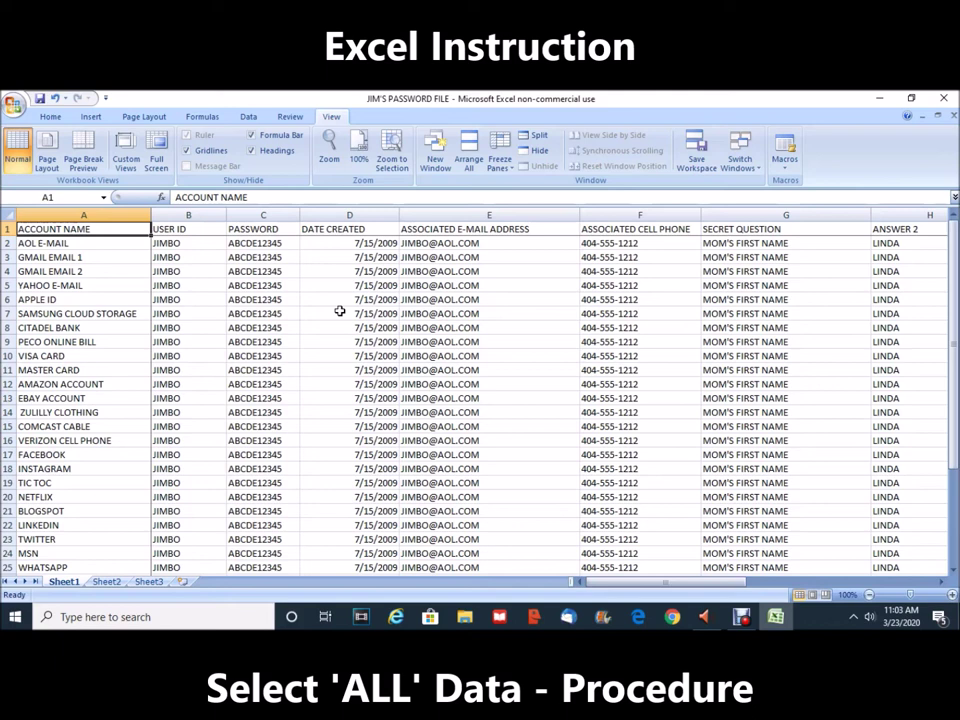
Step: Select the table range A1:N34, from ACCOUNT NAME through MISC
{"action": "key", "text": "shift+Down"}
{"action": "key", "text": "shift+Down"}
{"action": "key", "text": "shift+Down"}
{"action": "key", "text": "shift+Down"}
{"action": "key", "text": "shift+Down"}
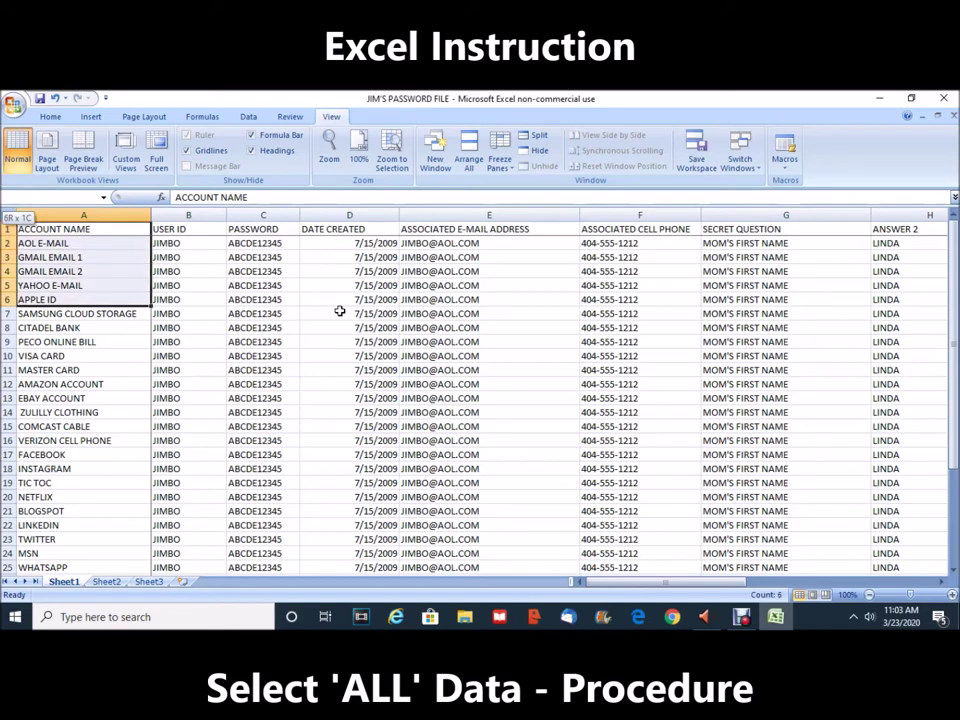
{"action": "key", "text": "shift+Down"}
{"action": "key", "text": "shift+Down"}
{"action": "key", "text": "shift+Down"}
{"action": "key", "text": "shift+Down"}
{"action": "key", "text": "shift+Down"}
{"action": "key", "text": "shift+Down"}
{"action": "key", "text": "shift+Down"}
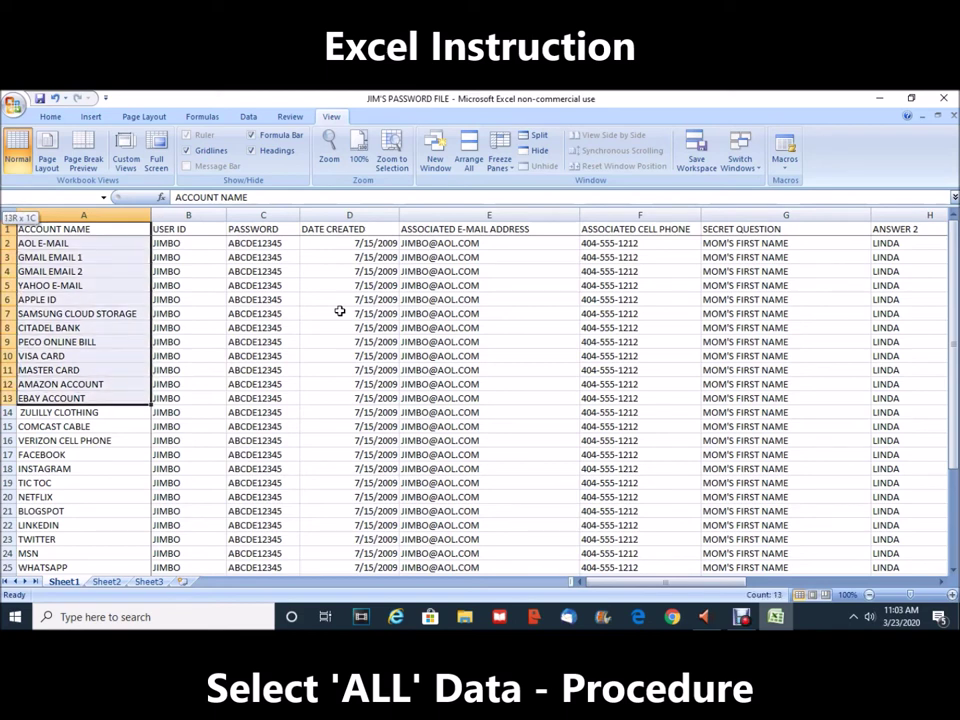
{"action": "key", "text": "shift+Down"}
{"action": "key", "text": "shift+Down"}
{"action": "key", "text": "shift+Down"}
{"action": "key", "text": "shift+Down"}
{"action": "key", "text": "shift+Down"}
{"action": "key", "text": "shift+Down"}
{"action": "key", "text": "shift+Down"}
{"action": "key", "text": "shift+Down"}
{"action": "key", "text": "shift+Down"}
{"action": "key", "text": "shift+Down"}
{"action": "key", "text": "shift+Down"}
{"action": "key", "text": "shift+Down"}
{"action": "key", "text": "shift+Down"}
{"action": "key", "text": "shift+Down"}
{"action": "key", "text": "shift+Down"}
{"action": "key", "text": "shift+Down"}
{"action": "key", "text": "shift+Down"}
{"action": "key", "text": "shift+Down"}
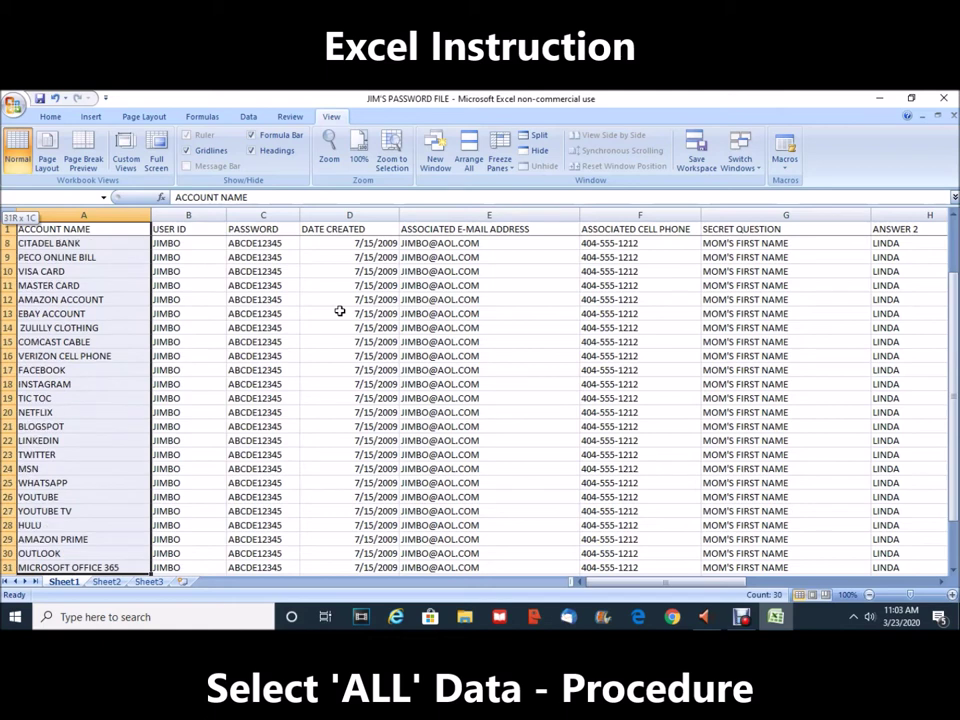
{"action": "key", "text": "shift+Down"}
{"action": "key", "text": "shift+Down"}
{"action": "key", "text": "shift+Down"}
{"action": "key", "text": "shift+Down"}
{"action": "key", "text": "shift+Down"}
{"action": "key", "text": "shift+Down"}
{"action": "key", "text": "shift+Down"}
{"action": "key", "text": "shift+Down"}
{"action": "key", "text": "shift+Down"}
{"action": "key", "text": "shift+Down"}
{"action": "key", "text": "shift+Down"}
{"action": "key", "text": "shift+Down"}
{"action": "key", "text": "shift+Down"}
{"action": "key", "text": "shift+Down"}
{"action": "key", "text": "shift+Down"}
{"action": "key", "text": "shift+Down"}
{"action": "key", "text": "shift+Down"}
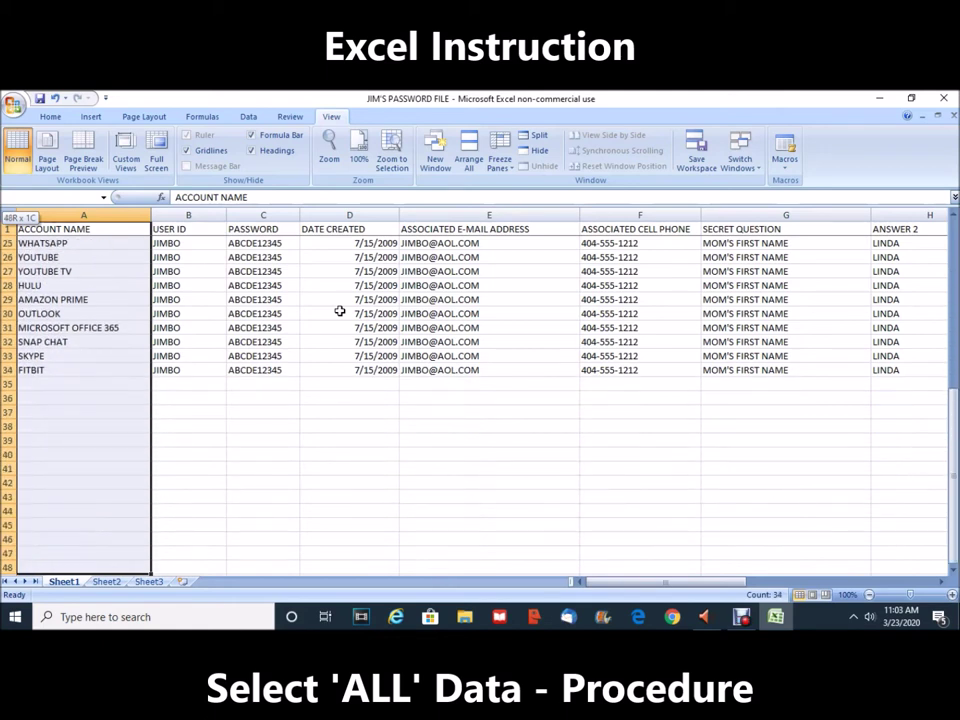
{"action": "key", "text": "shift+Up"}
{"action": "key", "text": "shift+Up"}
{"action": "key", "text": "shift+Up"}
{"action": "key", "text": "shift+Up"}
{"action": "key", "text": "shift+Up"}
{"action": "key", "text": "shift+Up"}
{"action": "key", "text": "shift+Up"}
{"action": "key", "text": "shift+Up"}
{"action": "key", "text": "shift+Up"}
{"action": "key", "text": "shift+Up"}
{"action": "key", "text": "shift+Up"}
{"action": "key", "text": "shift+Up"}
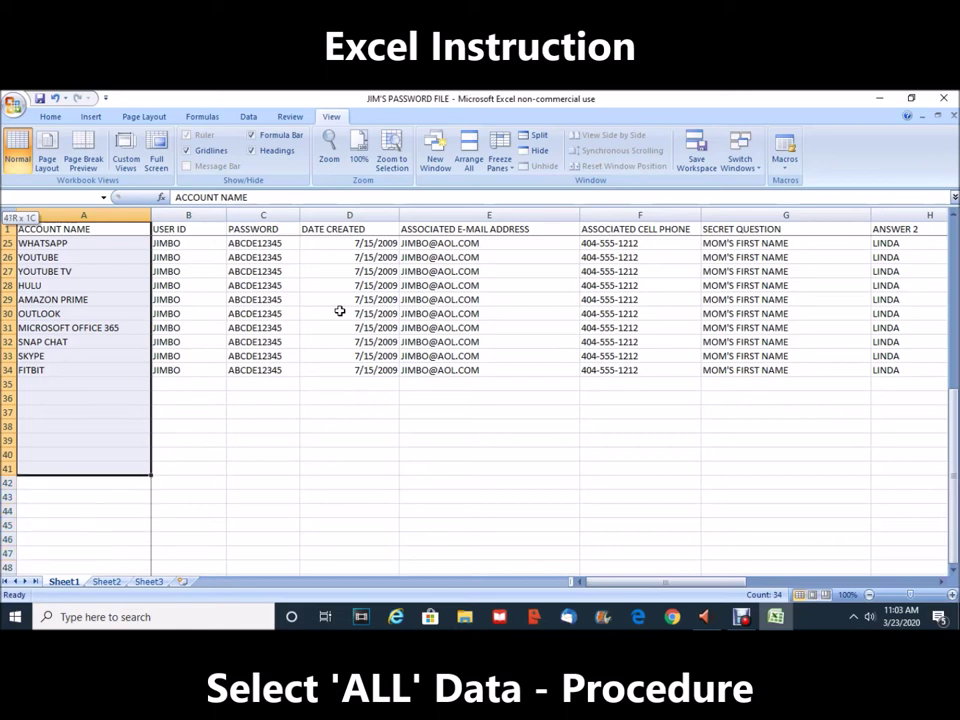
{"action": "key", "text": "shift+Up"}
{"action": "key", "text": "shift+Up"}
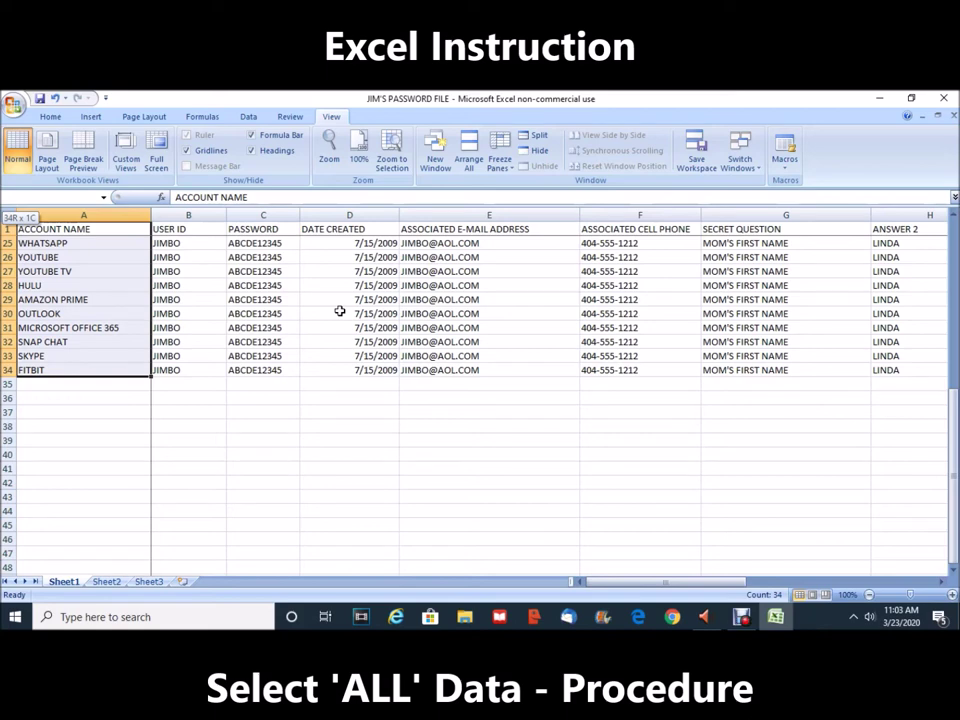
{"action": "key", "text": "shift+Right"}
{"action": "key", "text": "shift+Right"}
{"action": "key", "text": "shift+Right"}
{"action": "key", "text": "shift+Right"}
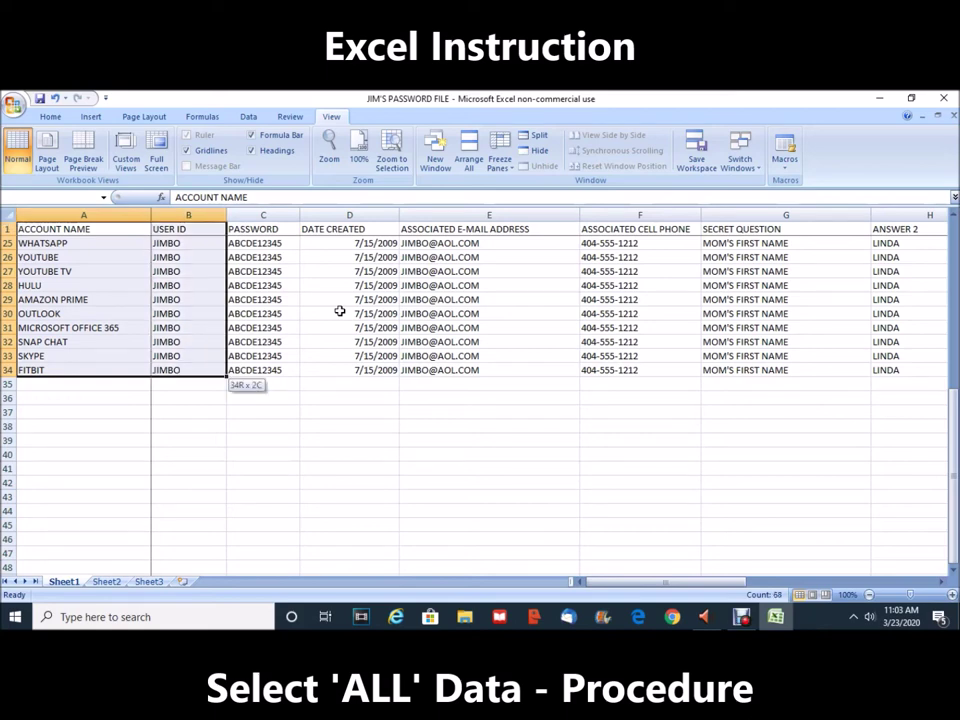
{"action": "key", "text": "shift+Right"}
{"action": "key", "text": "shift+Right"}
{"action": "key", "text": "shift+Right"}
{"action": "key", "text": "shift+Right"}
{"action": "key", "text": "shift+Right"}
{"action": "key", "text": "shift+Right"}
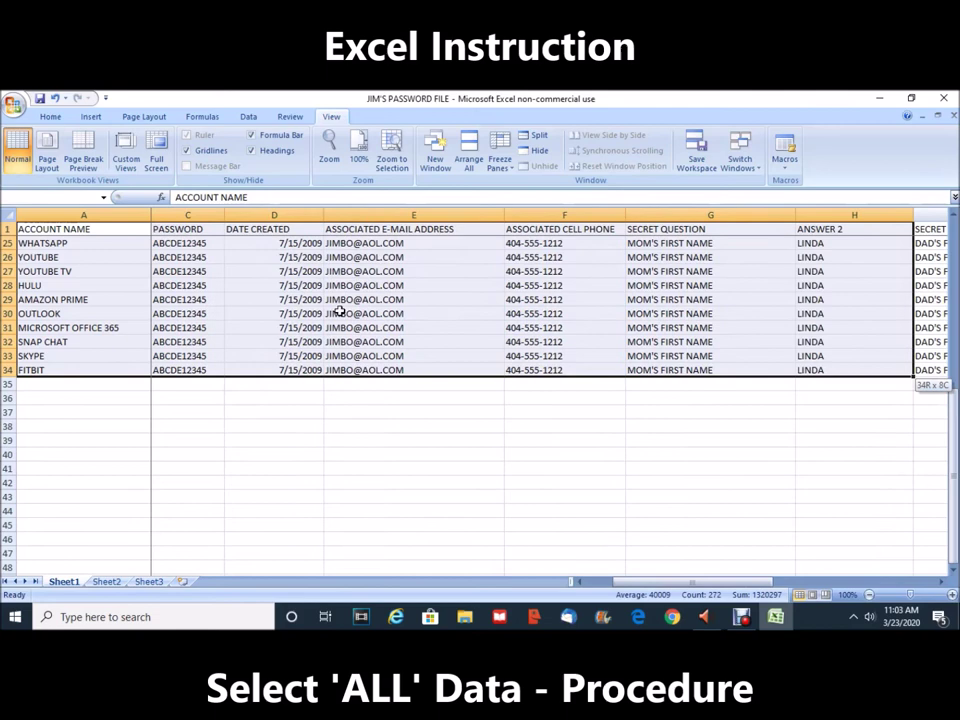
{"action": "key", "text": "shift+Right"}
{"action": "key", "text": "shift+Right"}
{"action": "key", "text": "shift+Right"}
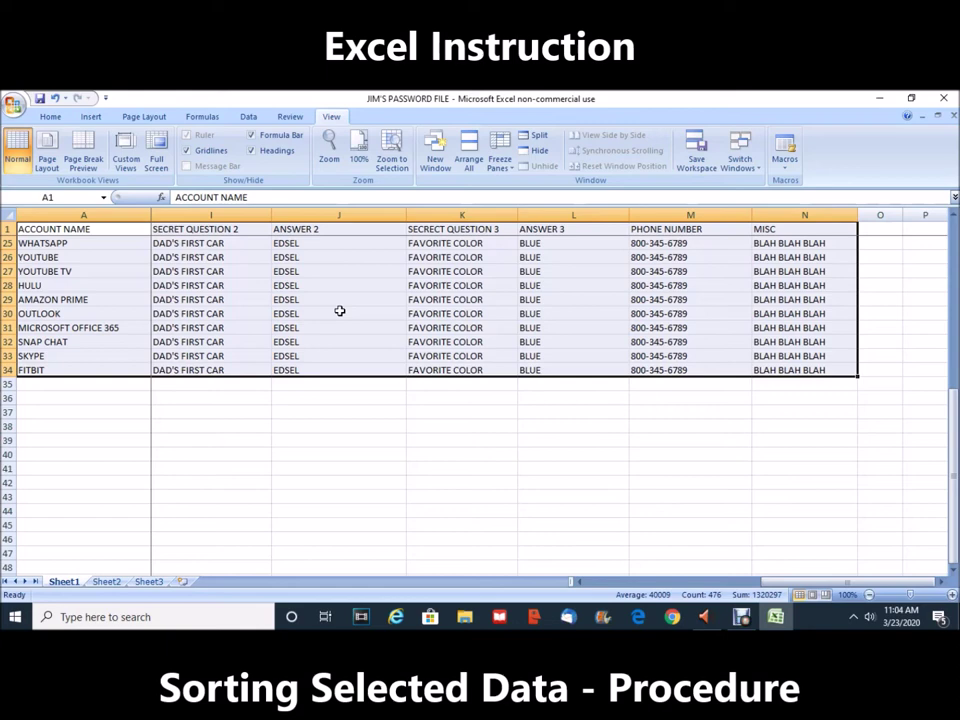
Step: Open the Sort dialog from the Data tab for the selected table
{"action": "left_click", "coordinate": [249, 117]}
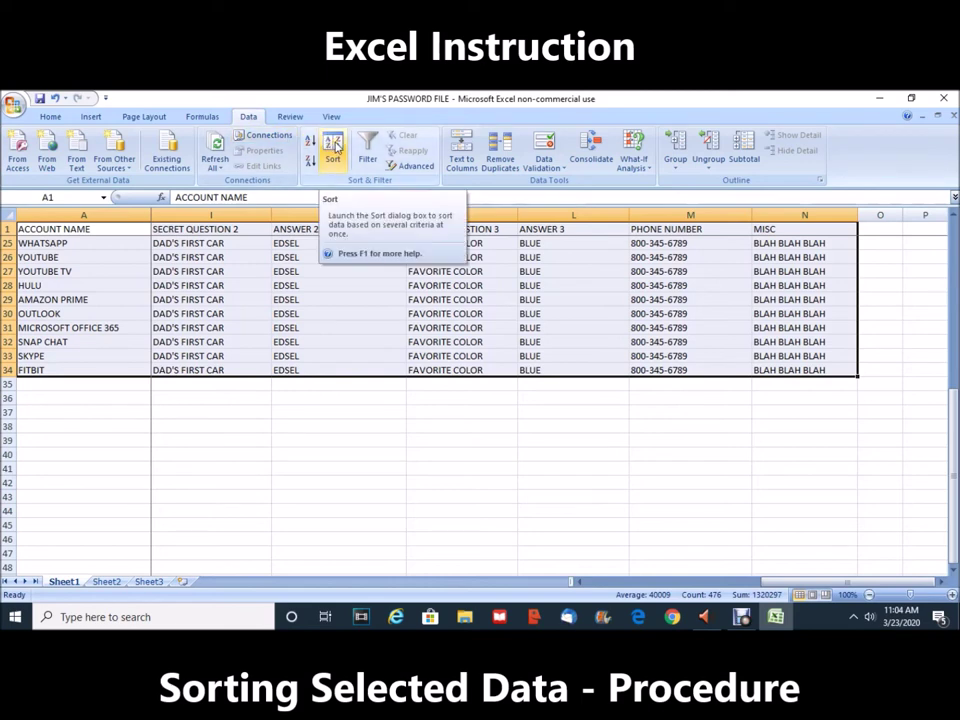
{"action": "left_click", "coordinate": [336, 147]}
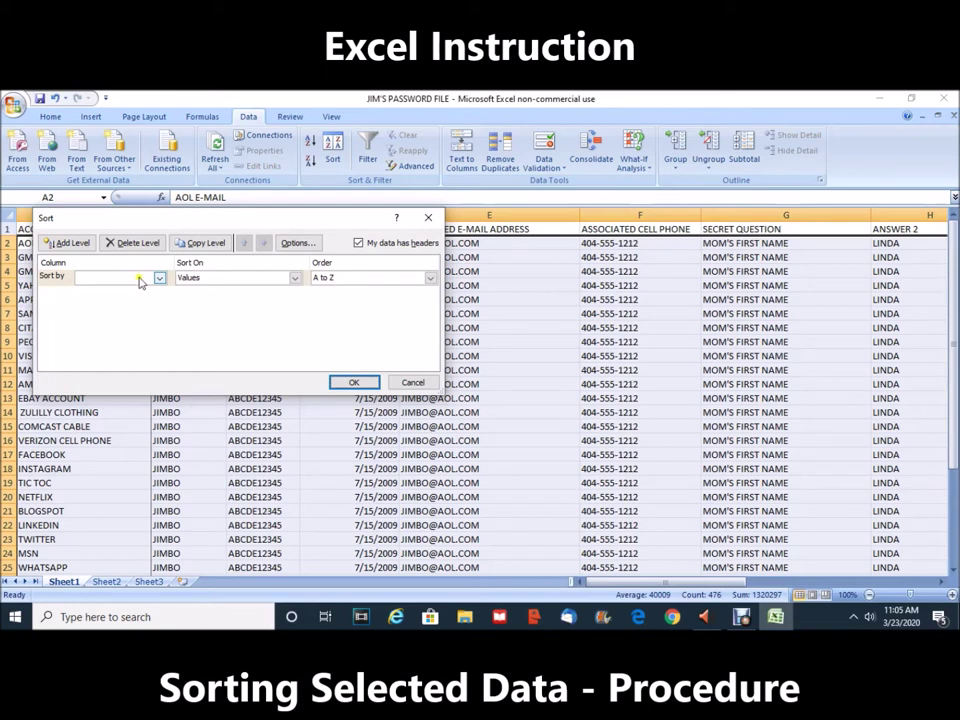
Step: Sort the table by ACCOUNT NAME, Values, A to Z
{"action": "left_click", "coordinate": [159, 279]}
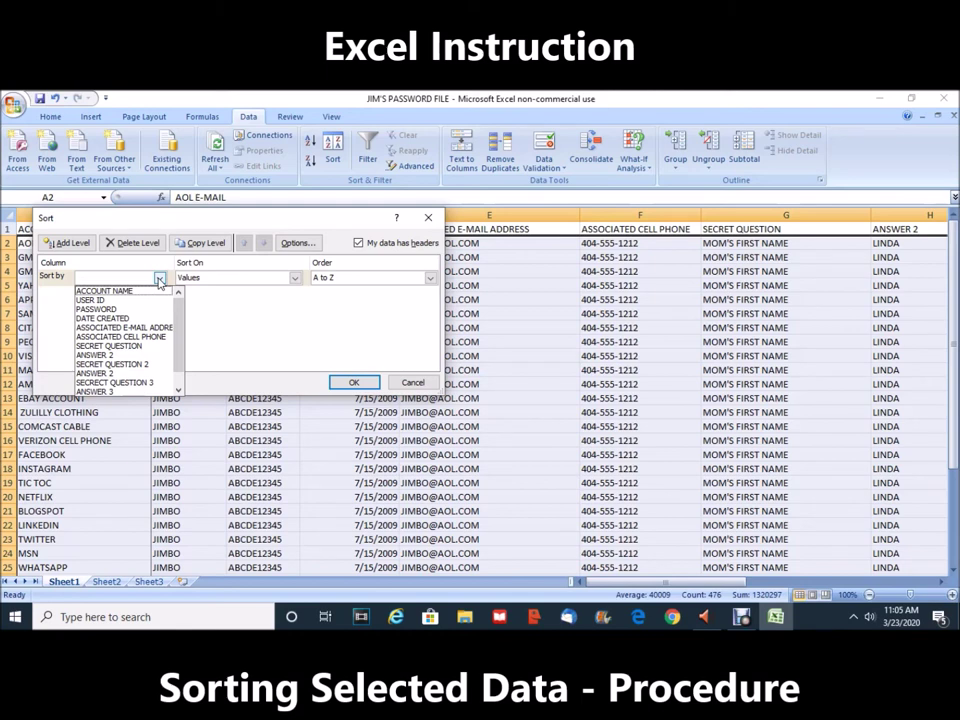
{"action": "left_click", "coordinate": [177, 392]}
{"action": "left_click", "coordinate": [177, 392]}
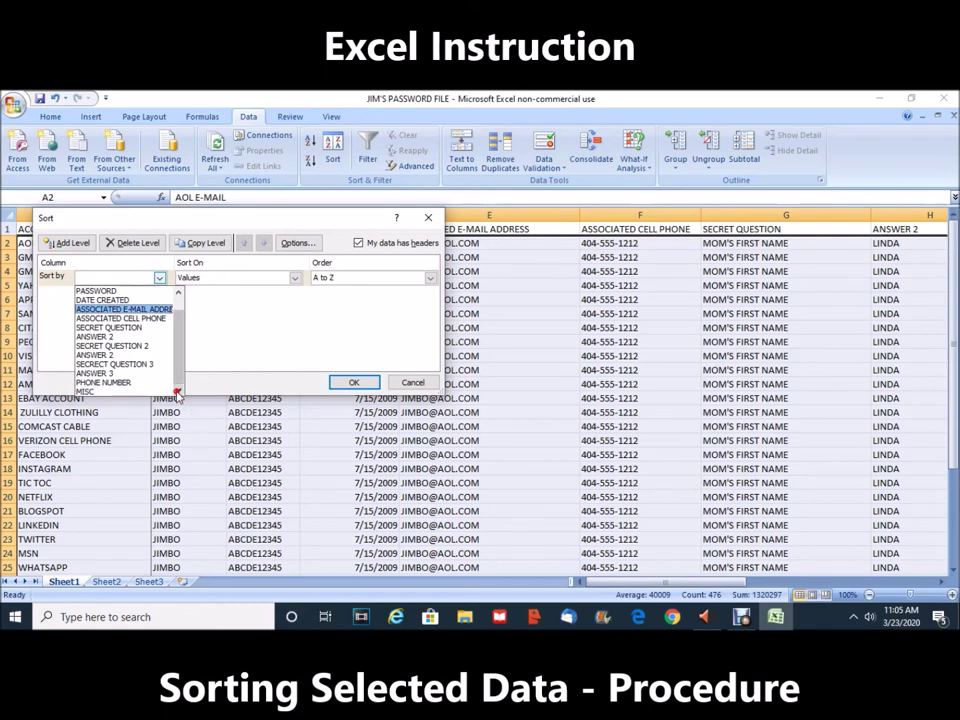
{"action": "left_click", "coordinate": [178, 292]}
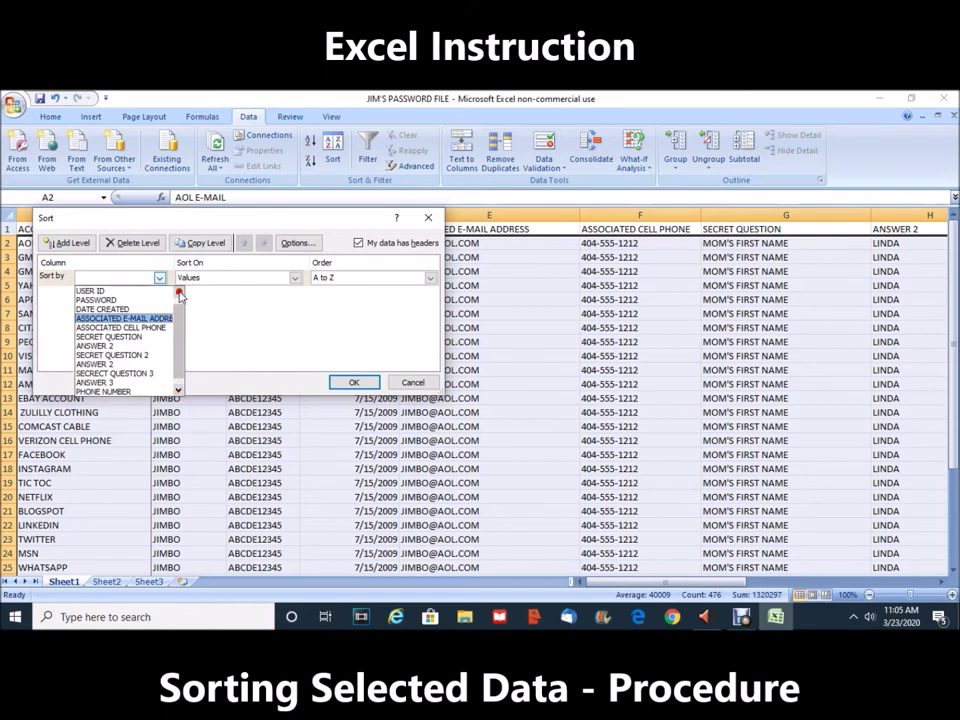
{"action": "left_click", "coordinate": [178, 292]}
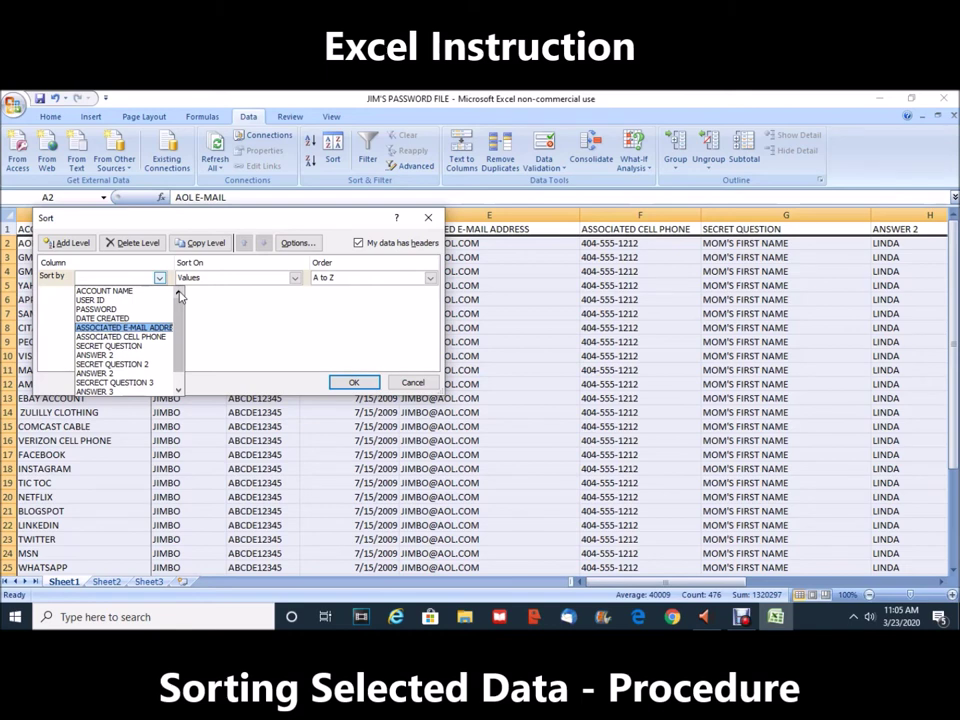
{"action": "left_click", "coordinate": [112, 291]}
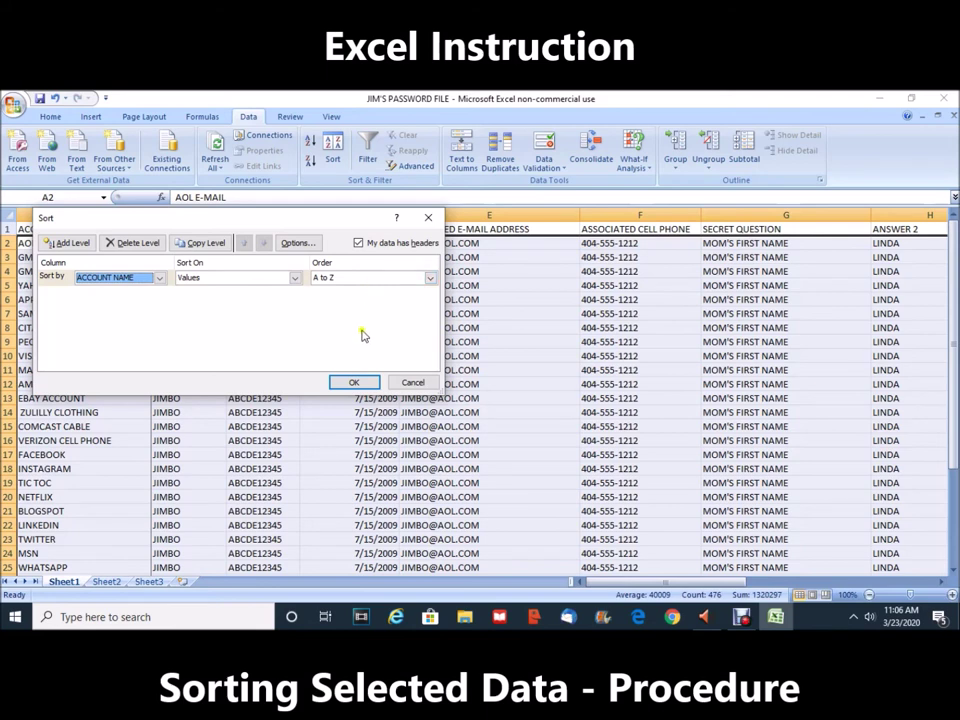
{"action": "left_click", "coordinate": [354, 384]}
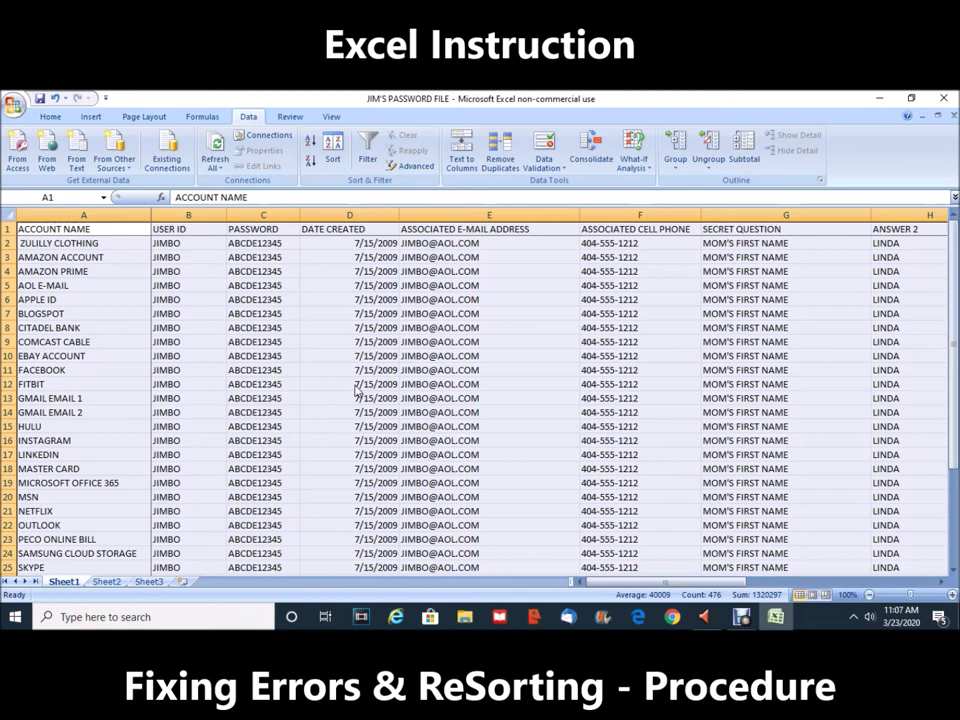
{"action": "left_click", "coordinate": [57, 243]}
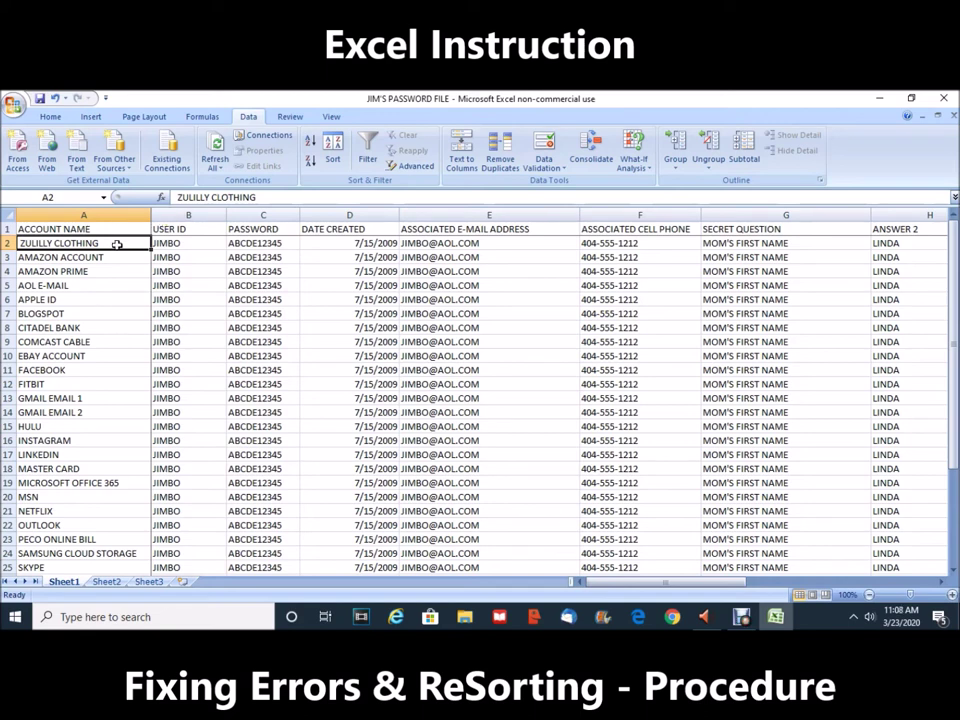
Step: Overwrite cell A2 with ZULILLY, replacing the entry that had the stray leading space
{"action": "type", "text": "Z"}
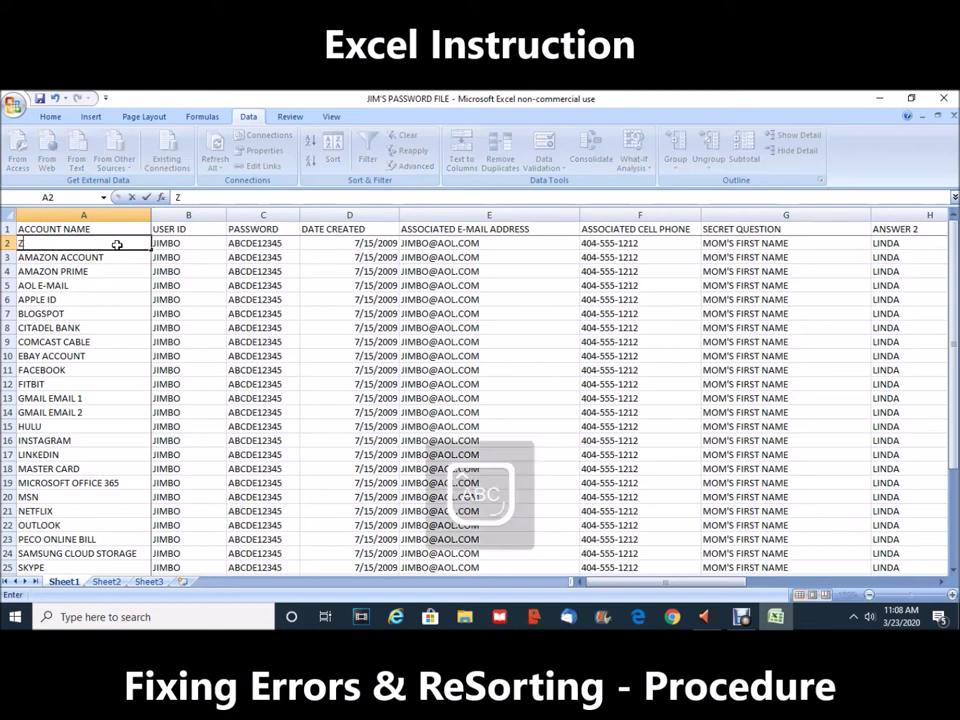
{"action": "type", "text": "ULILLY"}
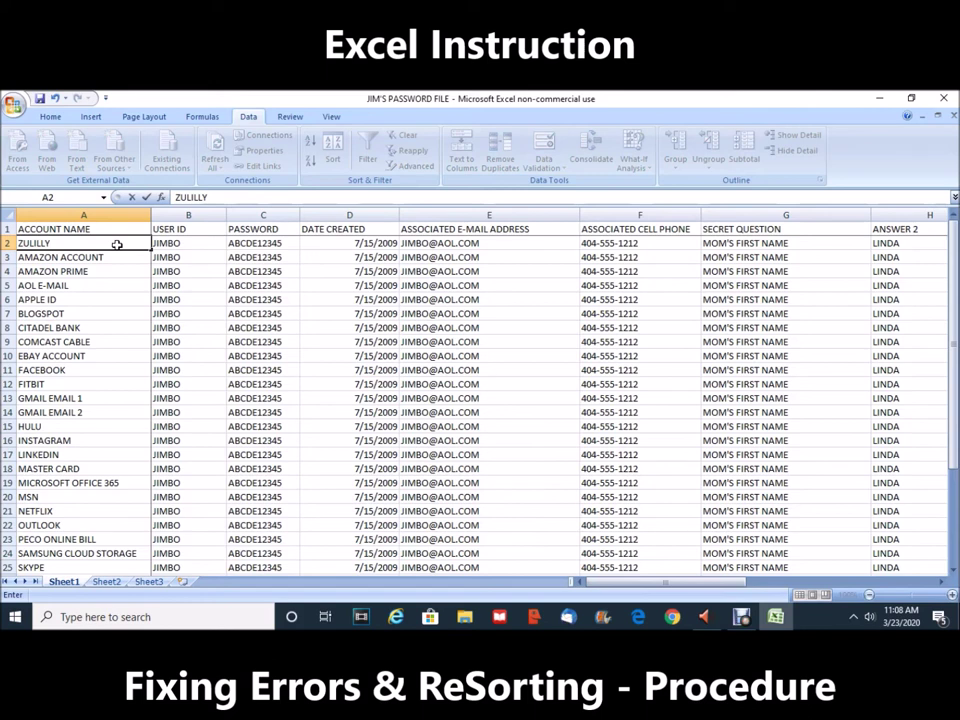
{"action": "key", "text": "Return"}
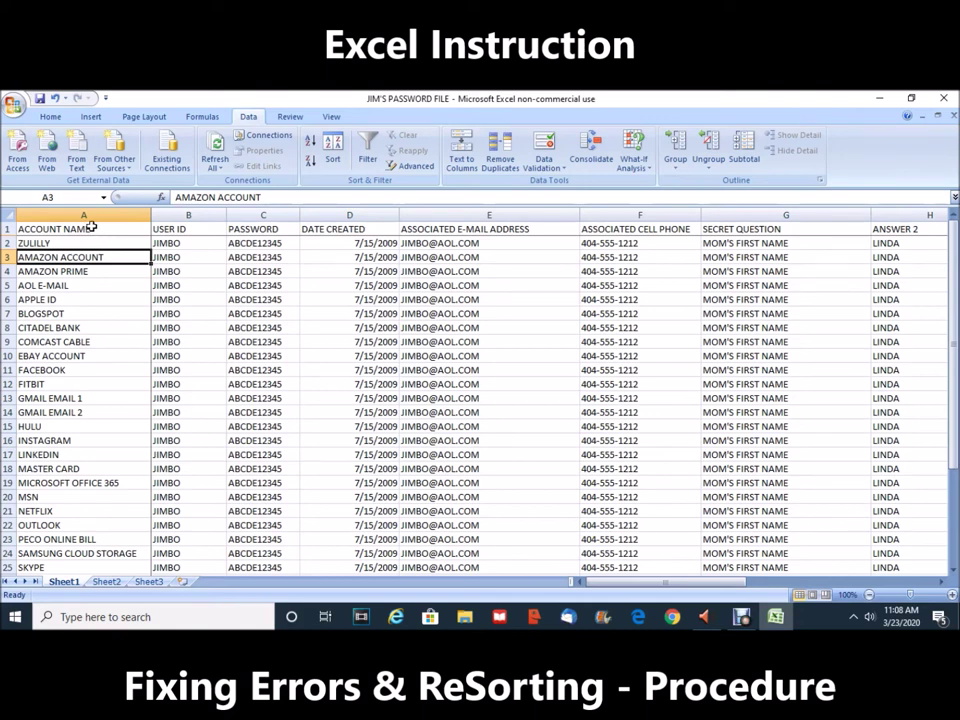
Step: Select A1:N34, from the ACCOUNT NAME header through MISC down to YOUTUBE TV
{"action": "left_click", "coordinate": [92, 228]}
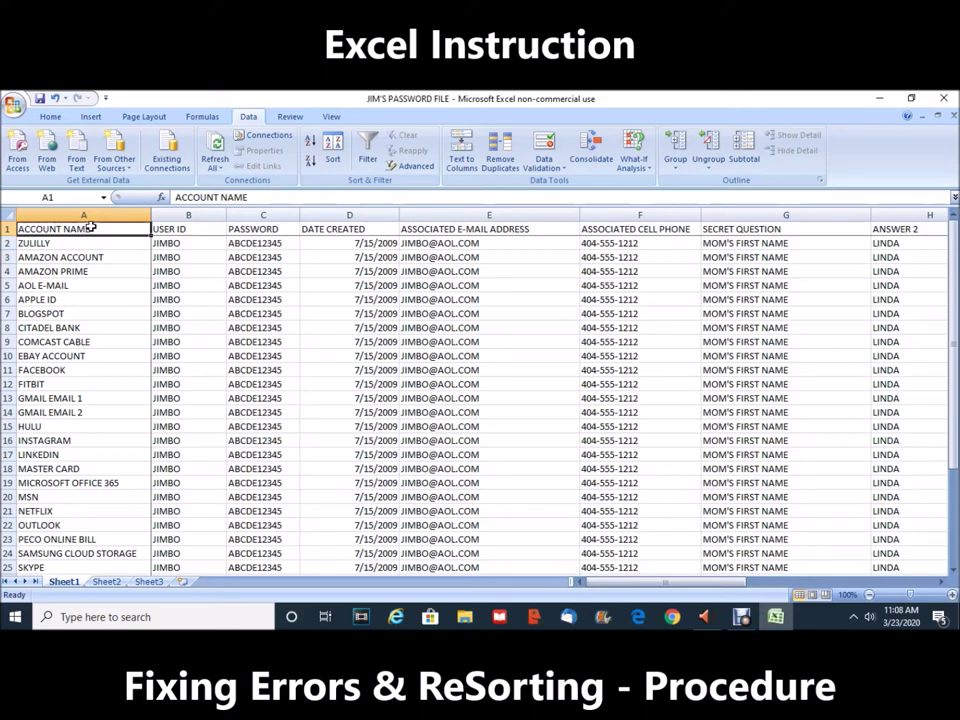
{"action": "key", "text": "shift+Down"}
{"action": "key", "text": "shift+Down"}
{"action": "key", "text": "shift+Down"}
{"action": "key", "text": "shift+Down"}
{"action": "key", "text": "shift+Down"}
{"action": "key", "text": "shift+Down"}
{"action": "key", "text": "shift+Down"}
{"action": "key", "text": "shift+Down"}
{"action": "key", "text": "shift+Down"}
{"action": "key", "text": "shift+Down"}
{"action": "key", "text": "shift+Down"}
{"action": "key", "text": "shift+Down"}
{"action": "key", "text": "shift+Down"}
{"action": "key", "text": "shift+Down"}
{"action": "key", "text": "shift+Down"}
{"action": "key", "text": "shift+Down"}
{"action": "key", "text": "shift+Down"}
{"action": "key", "text": "shift+Down"}
{"action": "key", "text": "shift+Down"}
{"action": "key", "text": "shift+Down"}
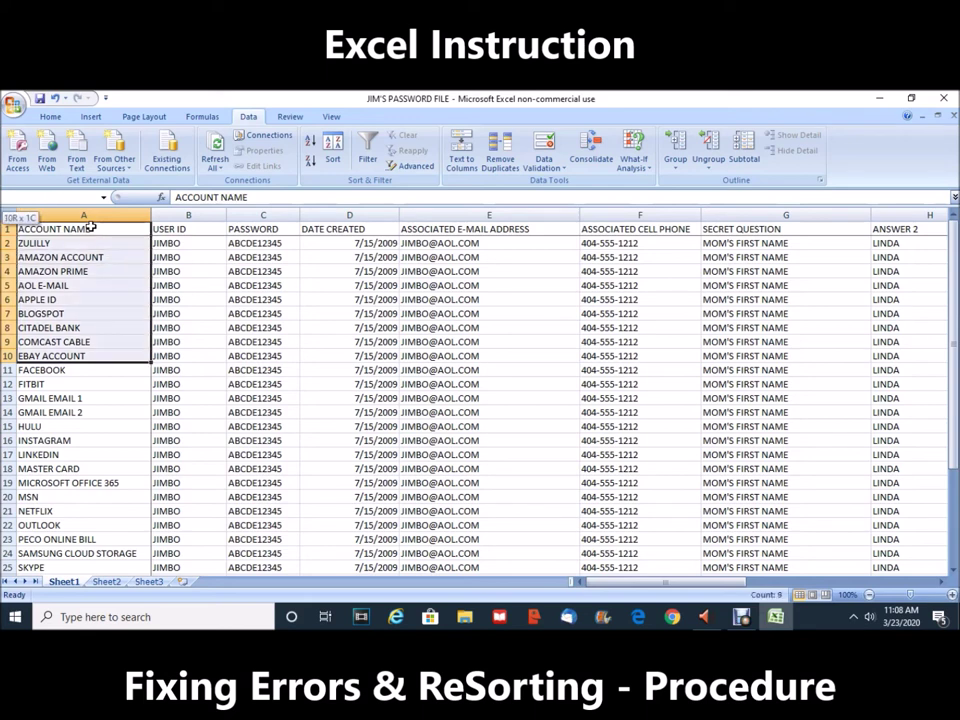
{"action": "key", "text": "shift+Down"}
{"action": "key", "text": "shift+Down"}
{"action": "key", "text": "shift+Down"}
{"action": "key", "text": "shift+Down"}
{"action": "key", "text": "shift+Down"}
{"action": "key", "text": "shift+Down"}
{"action": "key", "text": "shift+Down"}
{"action": "key", "text": "shift+Down"}
{"action": "key", "text": "shift+Down"}
{"action": "key", "text": "shift+Down"}
{"action": "key", "text": "shift+Down"}
{"action": "key", "text": "shift+Down"}
{"action": "key", "text": "shift+Down"}
{"action": "key", "text": "shift+Down"}
{"action": "key", "text": "shift+Down"}
{"action": "key", "text": "shift+Down"}
{"action": "key", "text": "shift+Down"}
{"action": "key", "text": "shift+Down"}
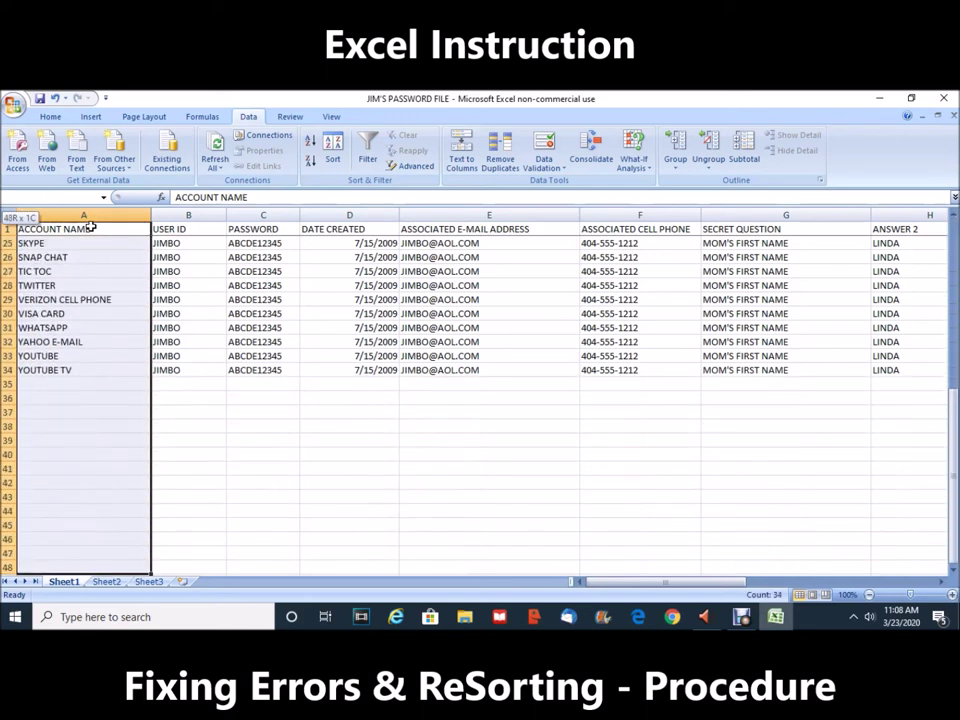
{"action": "key", "text": "shift+Up"}
{"action": "key", "text": "shift+Up"}
{"action": "key", "text": "shift+Up"}
{"action": "key", "text": "shift+Up"}
{"action": "key", "text": "shift+Up"}
{"action": "key", "text": "shift+Up"}
{"action": "key", "text": "shift+Up"}
{"action": "key", "text": "shift+Up"}
{"action": "key", "text": "shift+Up"}
{"action": "key", "text": "shift+Up"}
{"action": "key", "text": "shift+Up"}
{"action": "key", "text": "shift+Up"}
{"action": "key", "text": "shift+Up"}
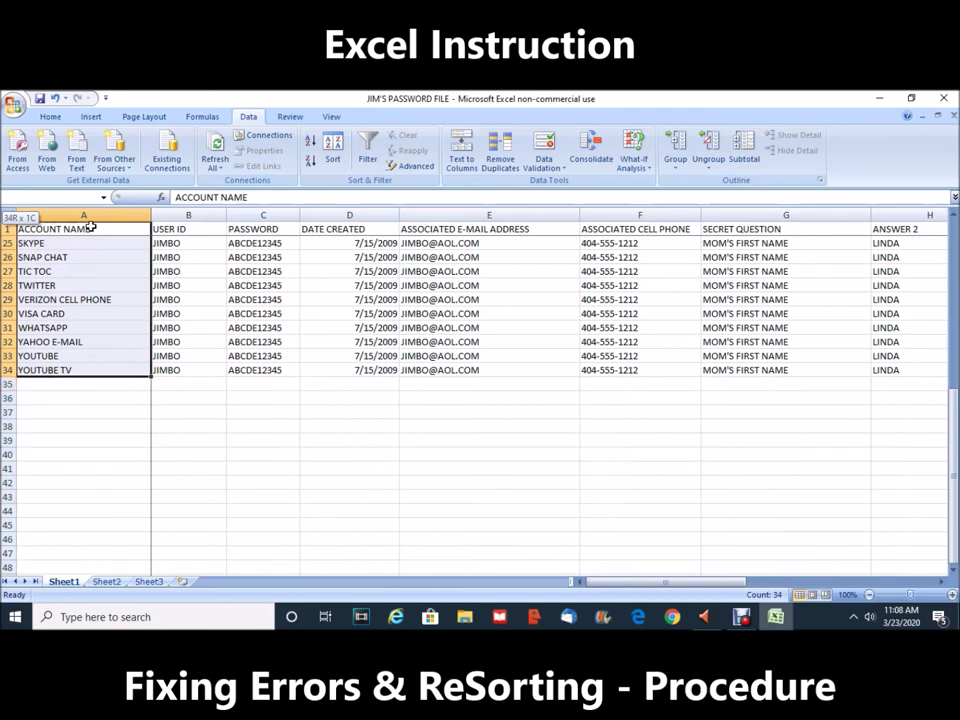
{"action": "key", "text": "shift+Right"}
{"action": "key", "text": "shift+Right"}
{"action": "key", "text": "shift+Right"}
{"action": "key", "text": "shift+Right"}
{"action": "key", "text": "shift+Right"}
{"action": "key", "text": "shift+Right"}
{"action": "key", "text": "shift+Right"}
{"action": "key", "text": "shift+Right"}
{"action": "key", "text": "shift+Right"}
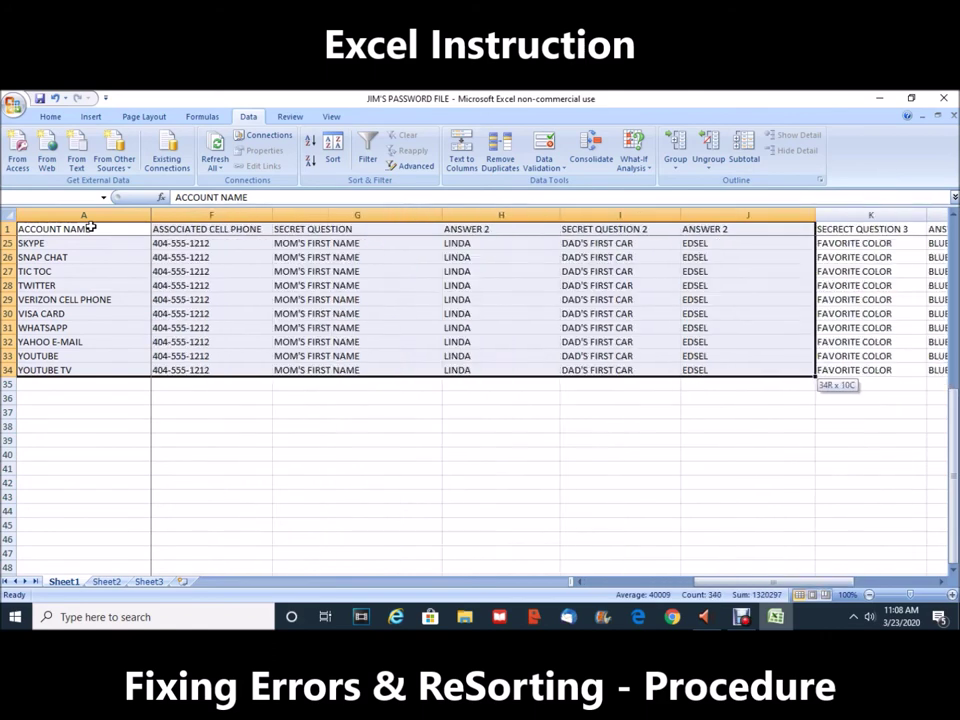
{"action": "key", "text": "shift+Right"}
{"action": "key", "text": "shift+Right"}
{"action": "key", "text": "shift+Right"}
{"action": "key", "text": "shift+Right"}
{"action": "key", "text": "shift+Right"}
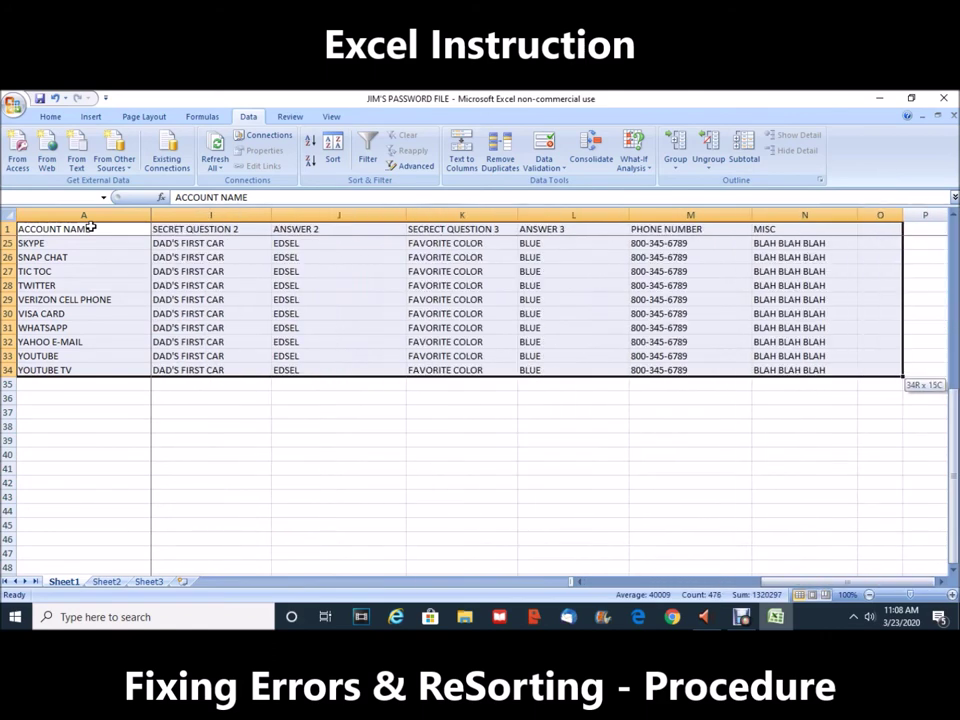
{"action": "key", "text": "shift+Left"}
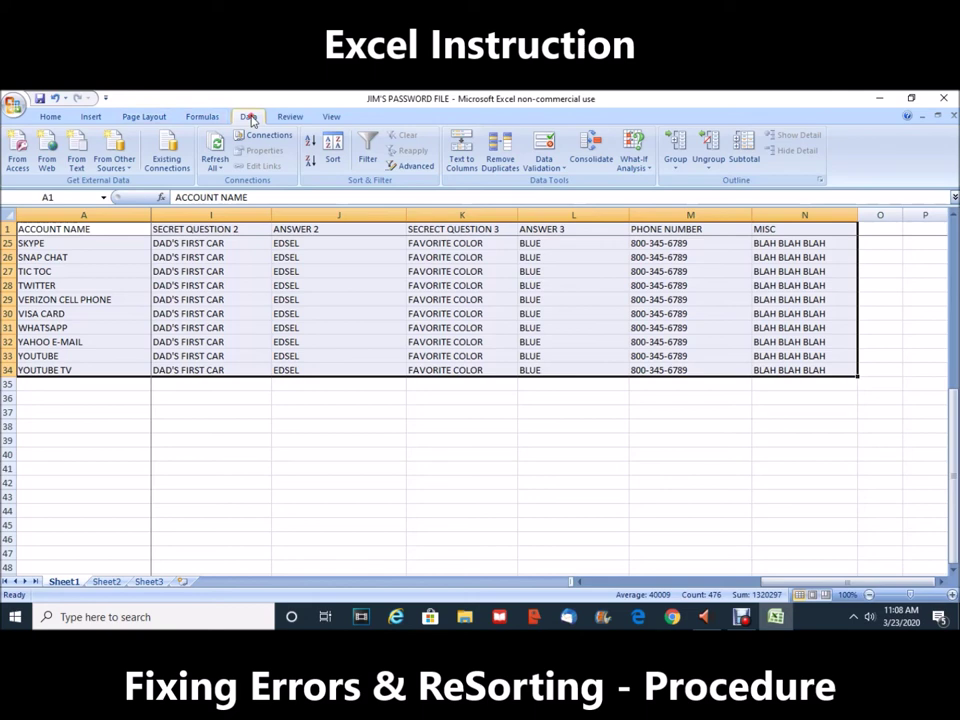
Step: Sort the selected table by ACCOUNT NAME, Values, A to Z, putting AMAZON ACCOUNT in row 2
{"action": "left_click", "coordinate": [334, 147]}
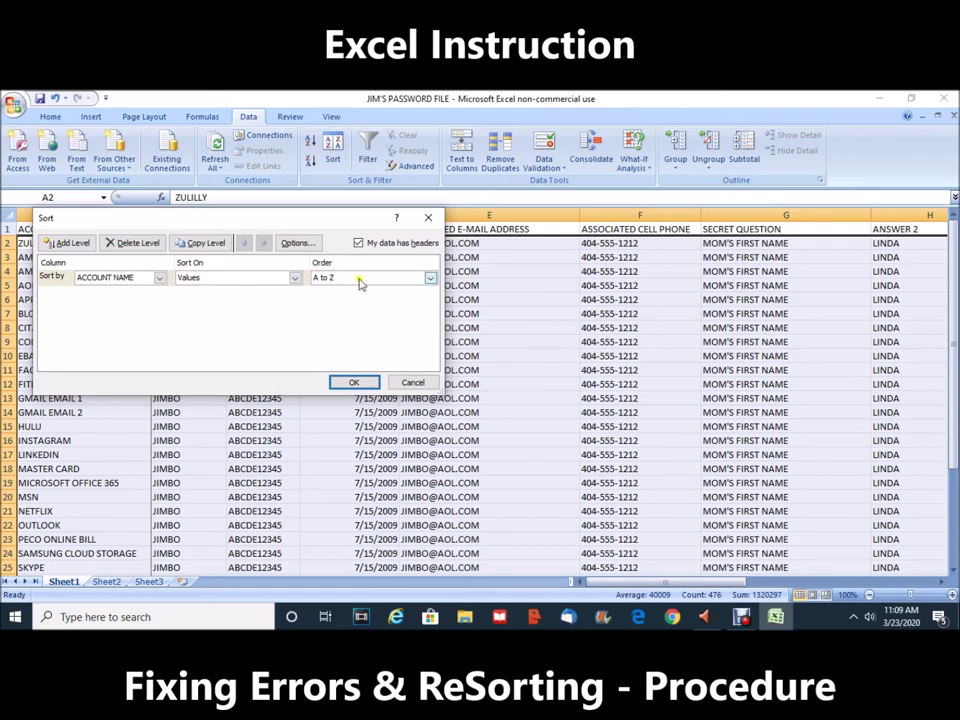
{"action": "left_click", "coordinate": [354, 384]}
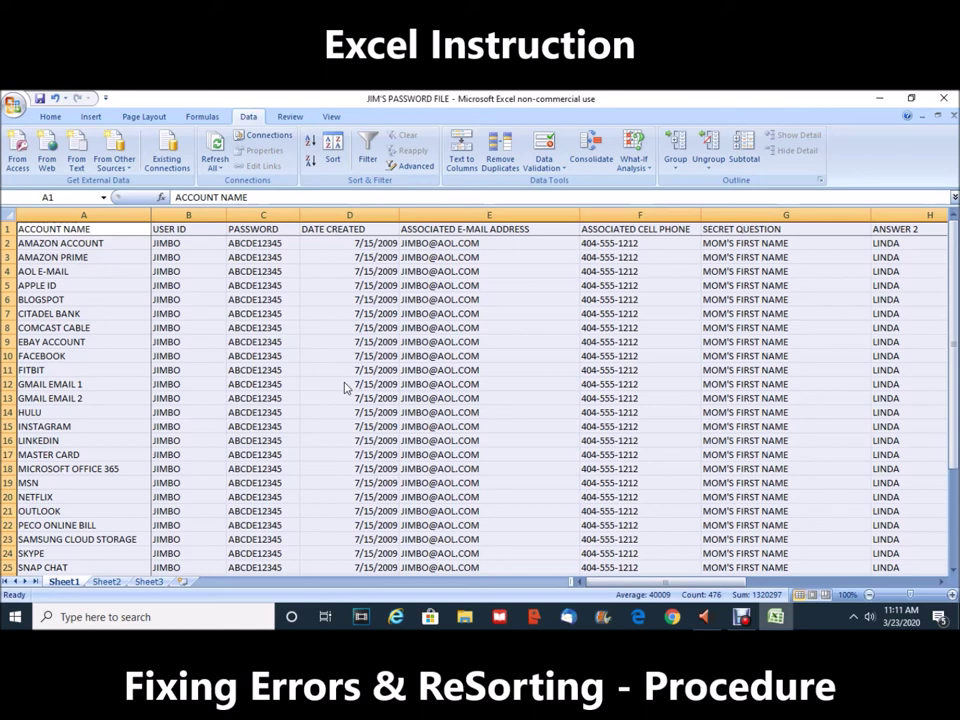
{"action": "key", "text": "ctrl+Home"}
{"action": "key", "text": "Down"}
{"action": "key", "text": "Down"}
{"action": "key", "text": "Down"}
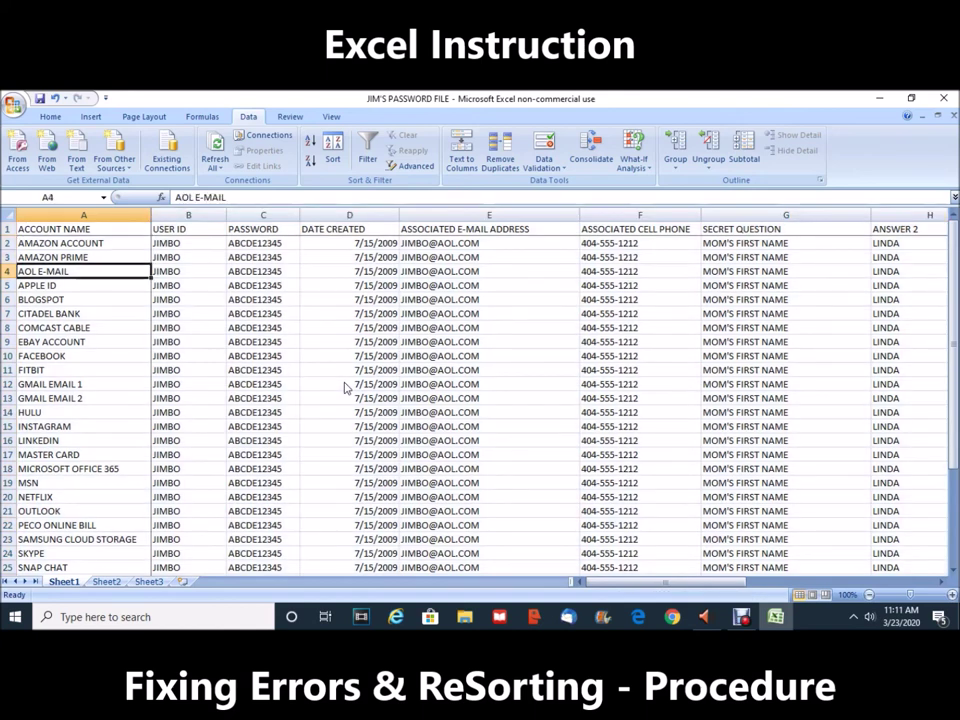
{"action": "key", "text": "Down"}
{"action": "key", "text": "Down"}
{"action": "key", "text": "Down"}
{"action": "key", "text": "Right"}
{"action": "key", "text": "Right"}
{"action": "key", "text": "Right"}
{"action": "key", "text": "Right"}
{"action": "key", "text": "Right"}
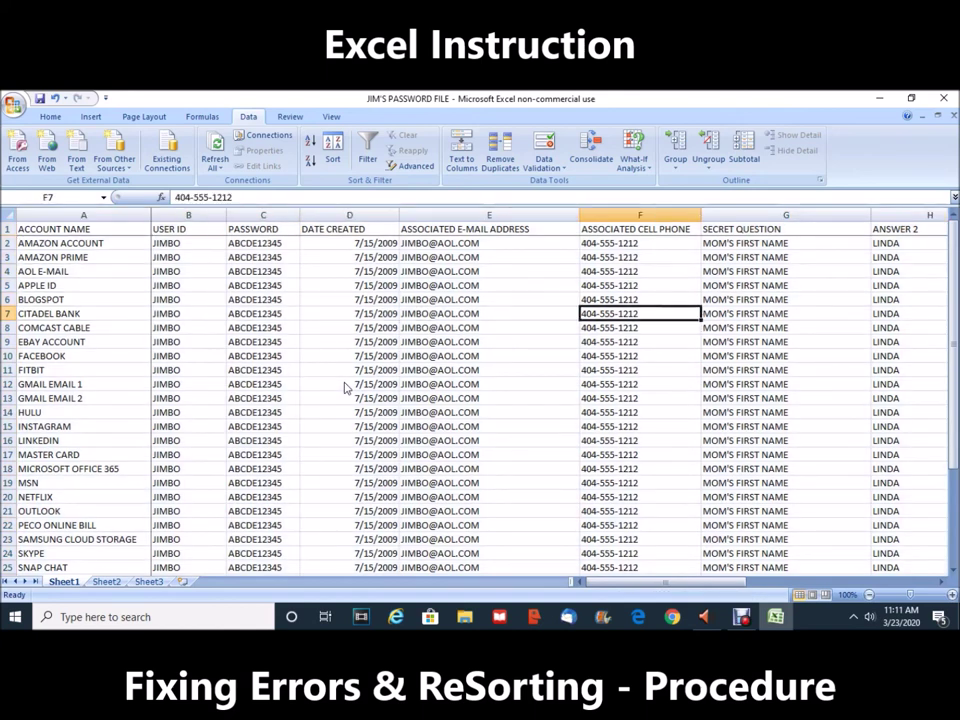
{"action": "key", "text": "Right"}
{"action": "key", "text": "Left"}
{"action": "key", "text": "Left"}
{"action": "key", "text": "Down"}
{"action": "key", "text": "Down"}
{"action": "key", "text": "Down"}
{"action": "key", "text": "Down"}
{"action": "key", "text": "Down"}
{"action": "key", "text": "Down"}
{"action": "key", "text": "Down"}
{"action": "key", "text": "Down"}
{"action": "key", "text": "Down"}
{"action": "key", "text": "Down"}
{"action": "key", "text": "Down"}
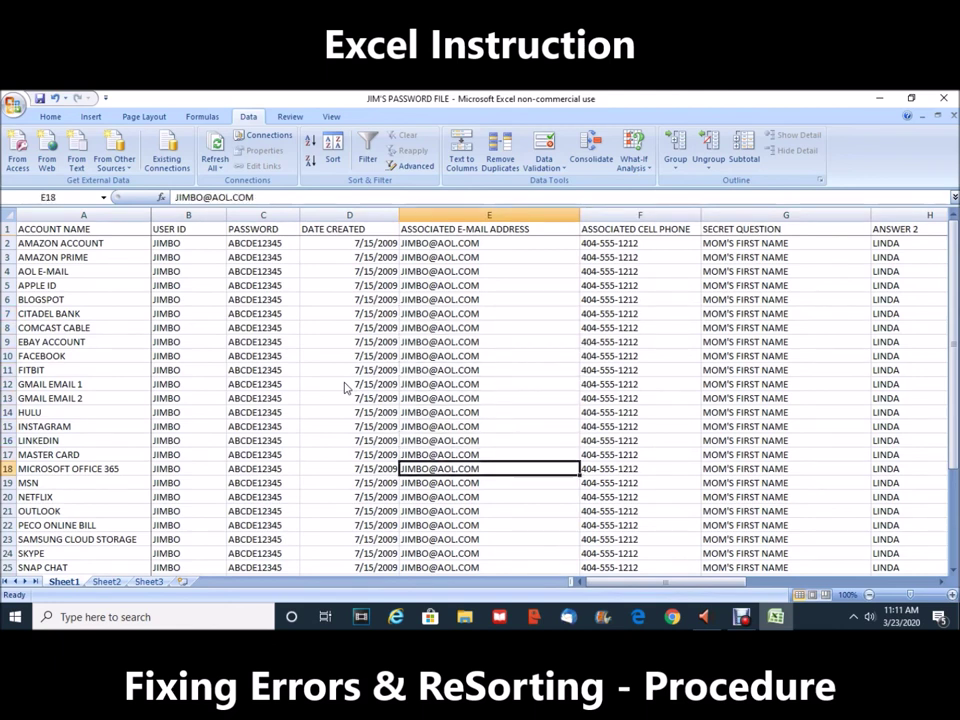
{"action": "key", "text": "Down"}
{"action": "key", "text": "Down"}
{"action": "key", "text": "Down"}
{"action": "key", "text": "Down"}
{"action": "key", "text": "Down"}
{"action": "key", "text": "Down"}
{"action": "key", "text": "Down"}
{"action": "key", "text": "Down"}
{"action": "key", "text": "Down"}
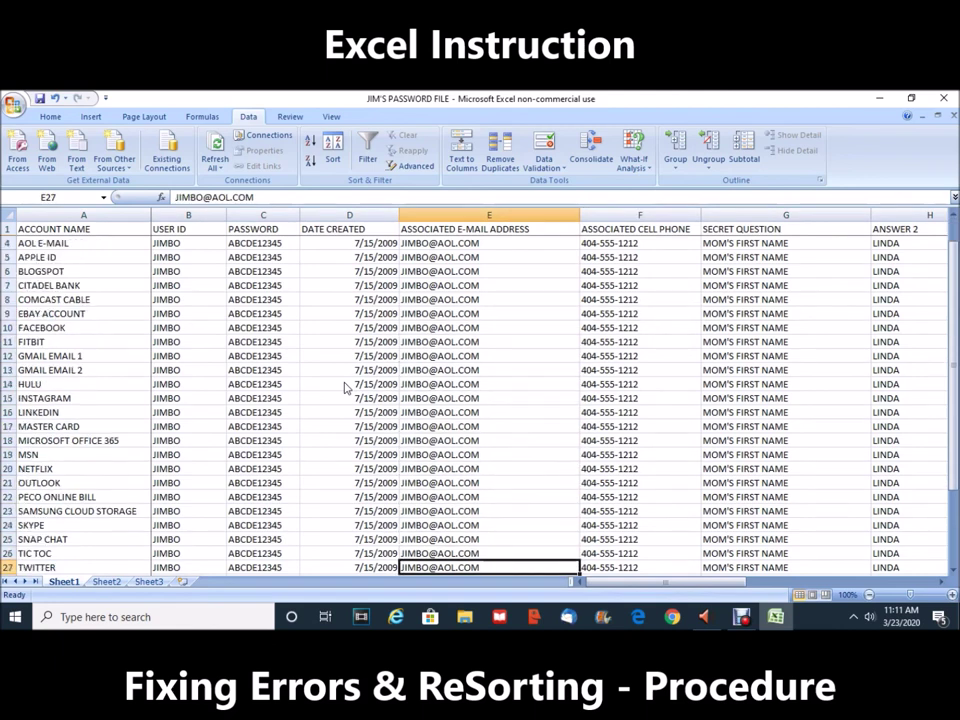
{"action": "key", "text": "Down"}
{"action": "key", "text": "Down"}
{"action": "key", "text": "Down"}
{"action": "key", "text": "Down"}
{"action": "key", "text": "Down"}
{"action": "key", "text": "Down"}
{"action": "key", "text": "Down"}
{"action": "key", "text": "Down"}
{"action": "key", "text": "Down"}
{"action": "key", "text": "Down"}
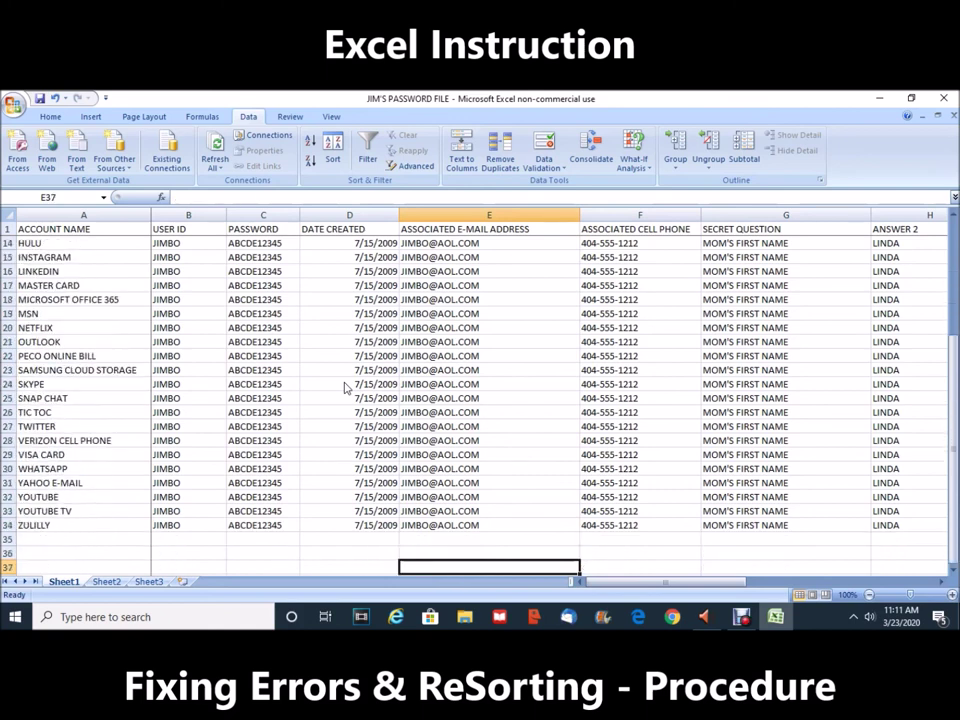
{"action": "key", "text": "Down"}
{"action": "key", "text": "Up"}
{"action": "key", "text": "Up"}
{"action": "key", "text": "Up"}
{"action": "key", "text": "Up"}
{"action": "key", "text": "Up"}
{"action": "key", "text": "Up"}
{"action": "key", "text": "Up"}
{"action": "key", "text": "Up"}
{"action": "key", "text": "Up"}
{"action": "key", "text": "Up"}
{"action": "key", "text": "Up"}
{"action": "key", "text": "Up"}
{"action": "key", "text": "Up"}
{"action": "key", "text": "Up"}
{"action": "key", "text": "Left"}
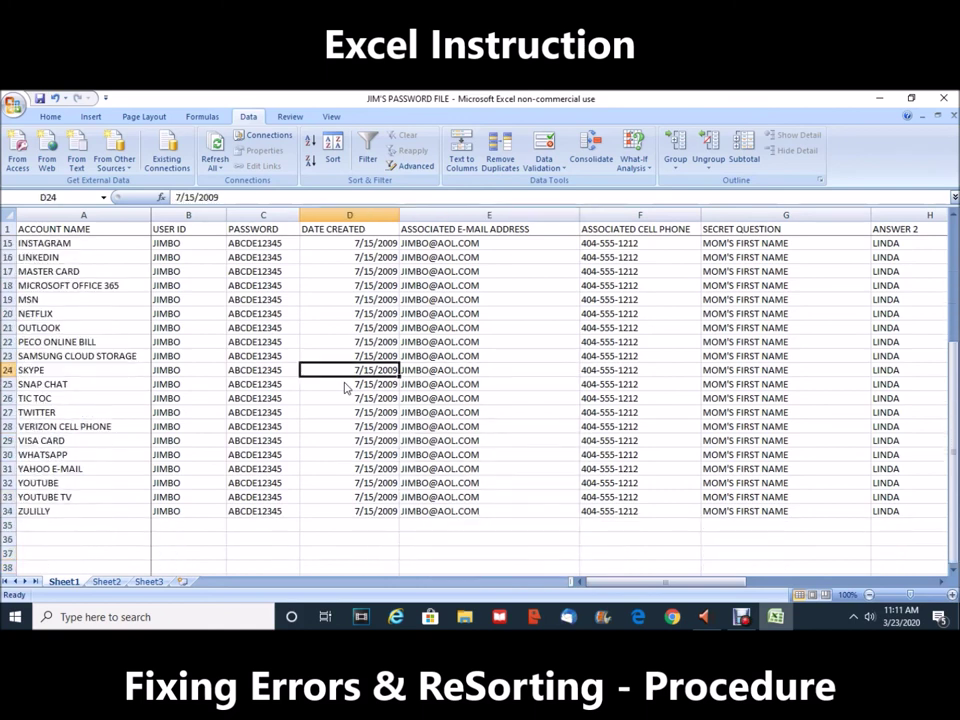
{"action": "key", "text": "Left"}
{"action": "key", "text": "Left"}
{"action": "key", "text": "Left"}
{"action": "key", "text": "Up"}
{"action": "key", "text": "Up"}
{"action": "key", "text": "Up"}
{"action": "key", "text": "Up"}
{"action": "key", "text": "Up"}
{"action": "key", "text": "Up"}
{"action": "key", "text": "Up"}
{"action": "key", "text": "Up"}
{"action": "key", "text": "Up"}
{"action": "key", "text": "Up"}
{"action": "key", "text": "Up"}
{"action": "key", "text": "Up"}
{"action": "key", "text": "Up"}
{"action": "key", "text": "Up"}
{"action": "key", "text": "Up"}
{"action": "key", "text": "Up"}
{"action": "key", "text": "Up"}
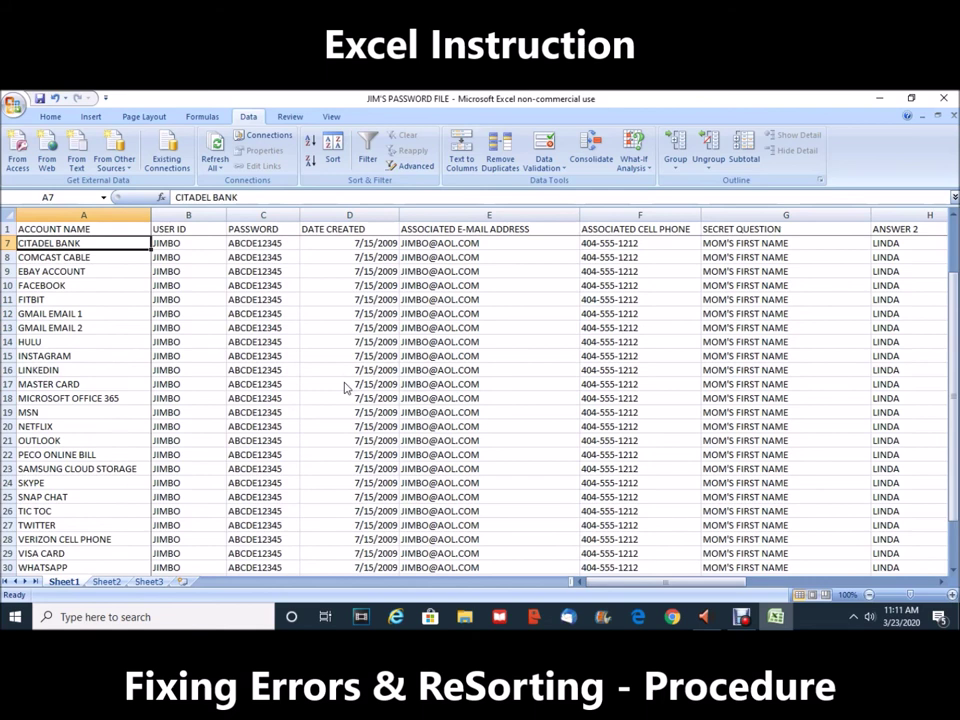
{"action": "key", "text": "Down"}
{"action": "key", "text": "Down"}
{"action": "key", "text": "Down"}
{"action": "key", "text": "Right"}
{"action": "key", "text": "Right"}
{"action": "key", "text": "Left"}
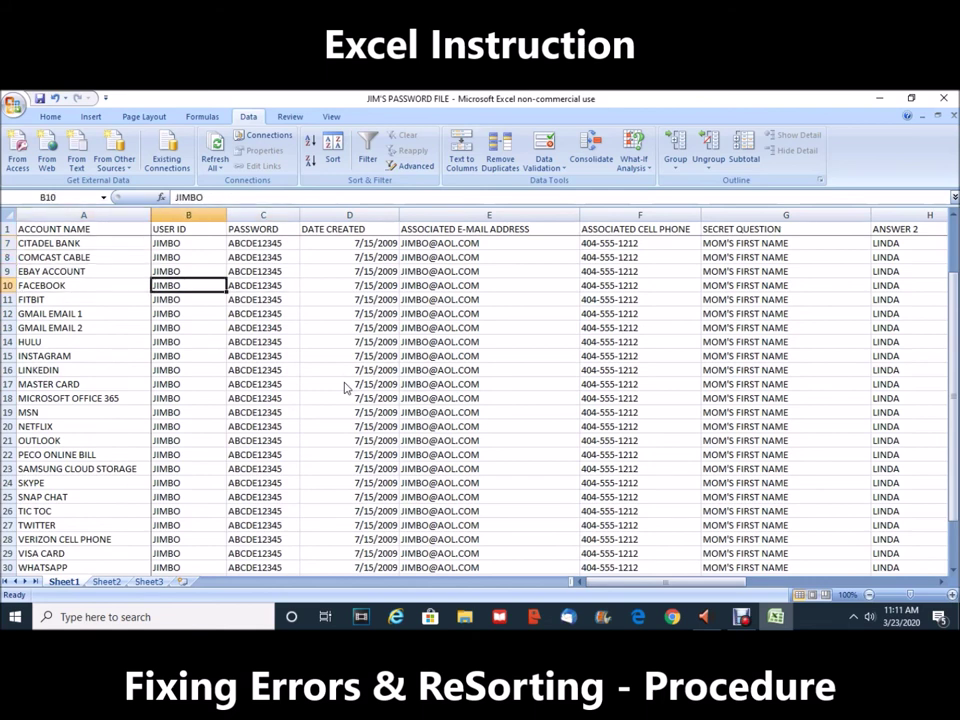
{"action": "key", "text": "Left"}
{"action": "key", "text": "Down"}
{"action": "key", "text": "Right"}
{"action": "key", "text": "Right"}
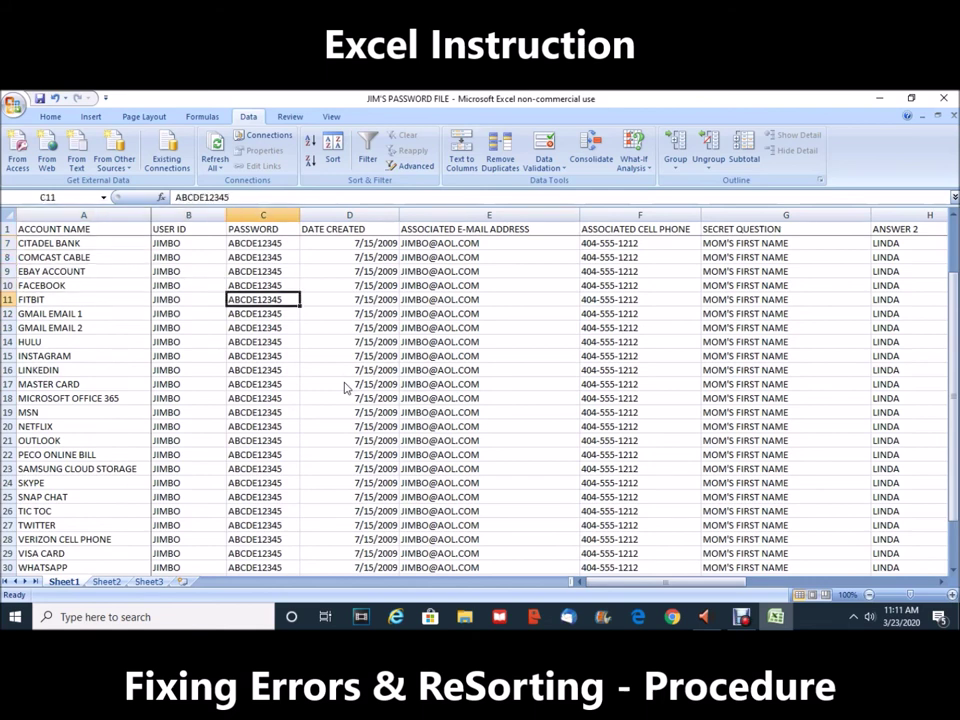
{"action": "key", "text": "Right"}
{"action": "key", "text": "Right"}
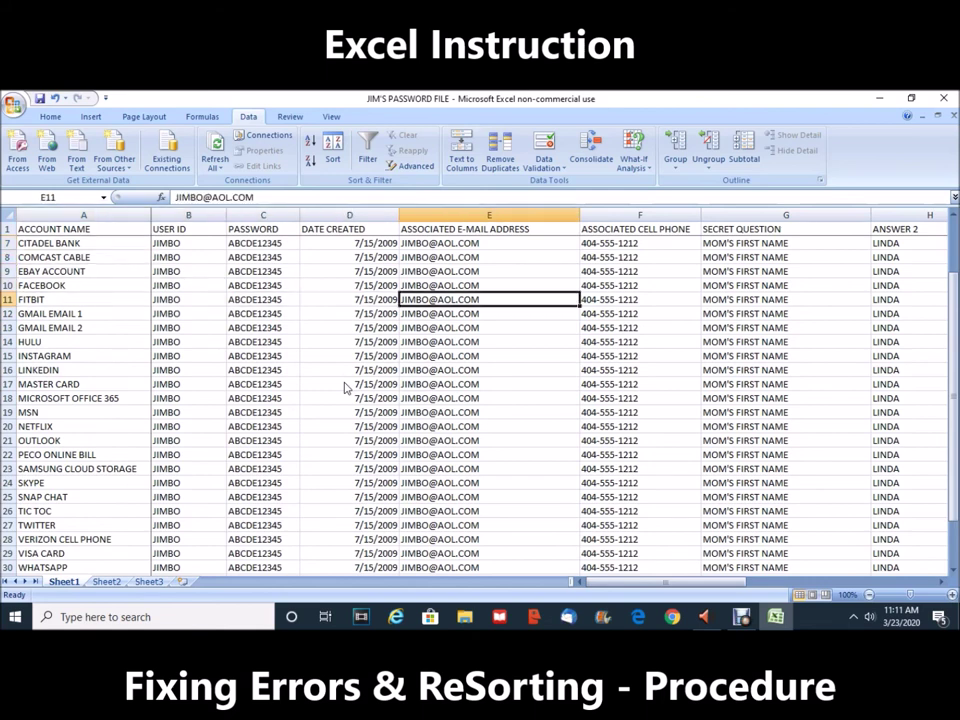
Step: Close the password workbook, choosing Yes to save changes
{"action": "left_click", "coordinate": [948, 101]}
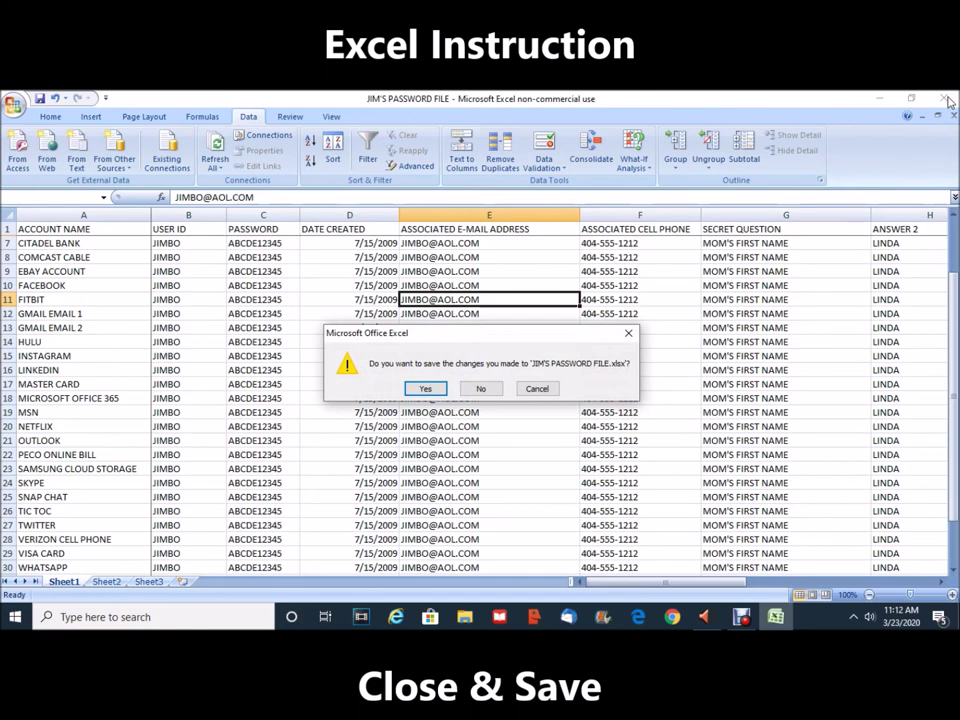
{"action": "left_click", "coordinate": [426, 389]}
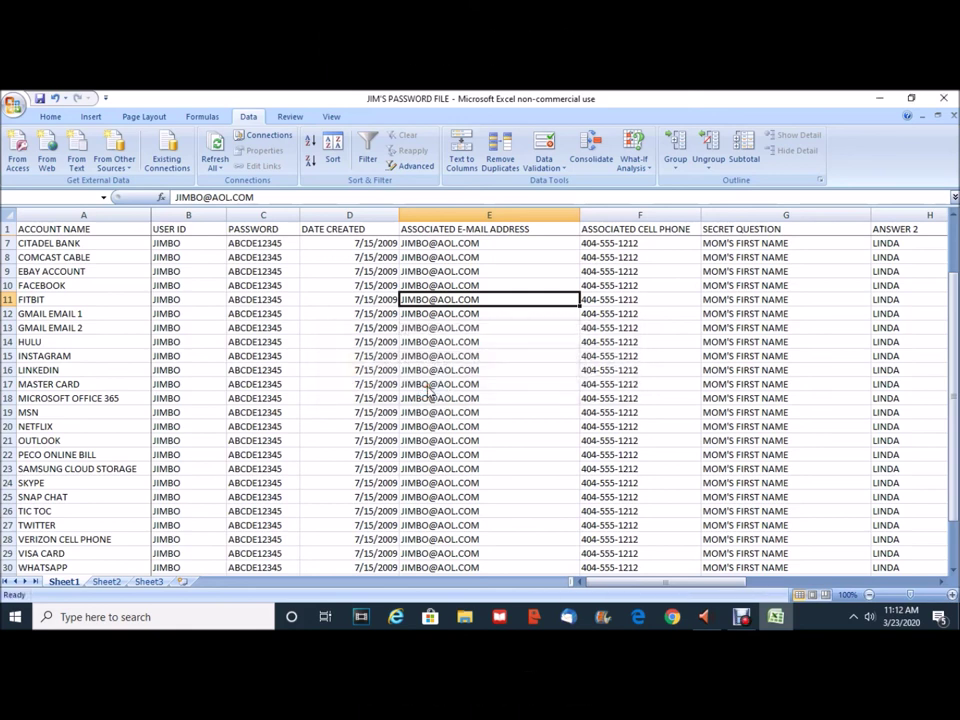